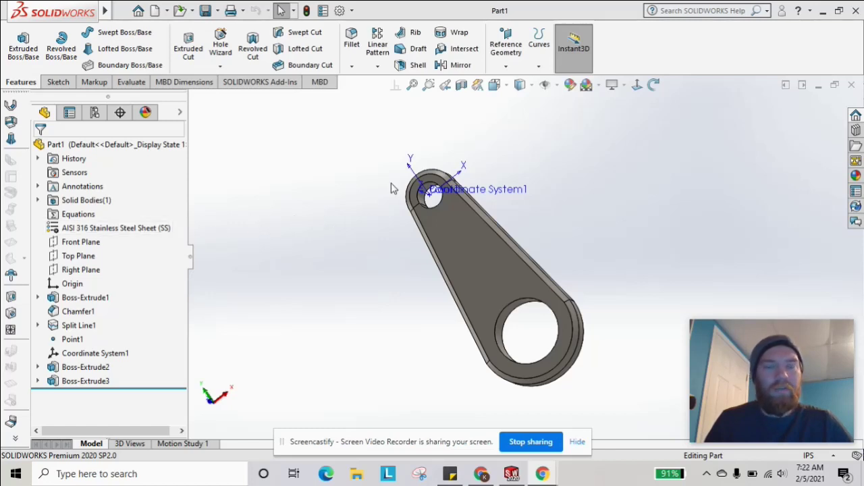
# Step: Examine the link's two holes and the coordinate system at the small hole from several angles
pyautogui.moveTo(405, 225); pyautogui.dragTo(474, 221, button='middle')
pyautogui.moveTo(564, 223); pyautogui.dragTo(506, 332, button='middle')
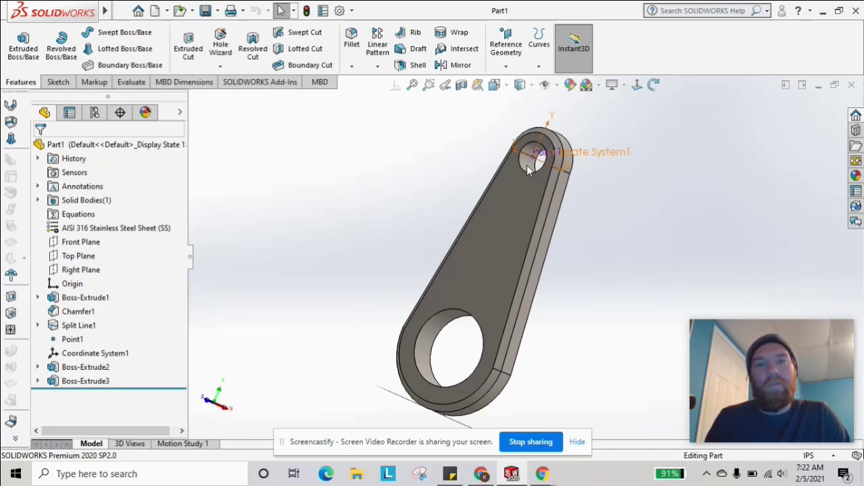
pyautogui.click(518, 167)
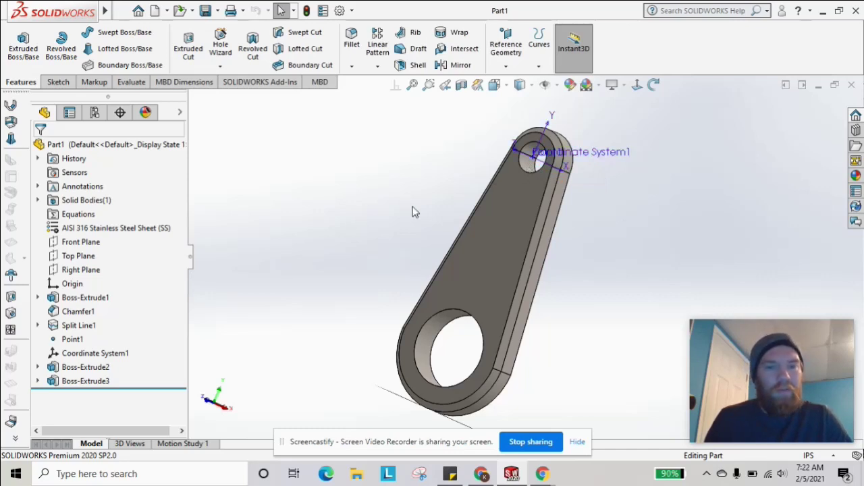
pyautogui.moveTo(378, 247); pyautogui.dragTo(399, 270, button='middle')
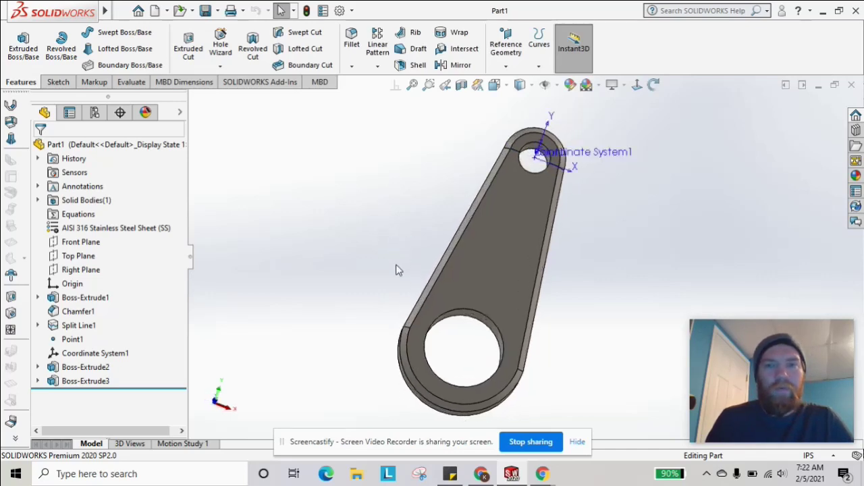
pyautogui.moveTo(373, 313); pyautogui.dragTo(356, 301, button='middle')
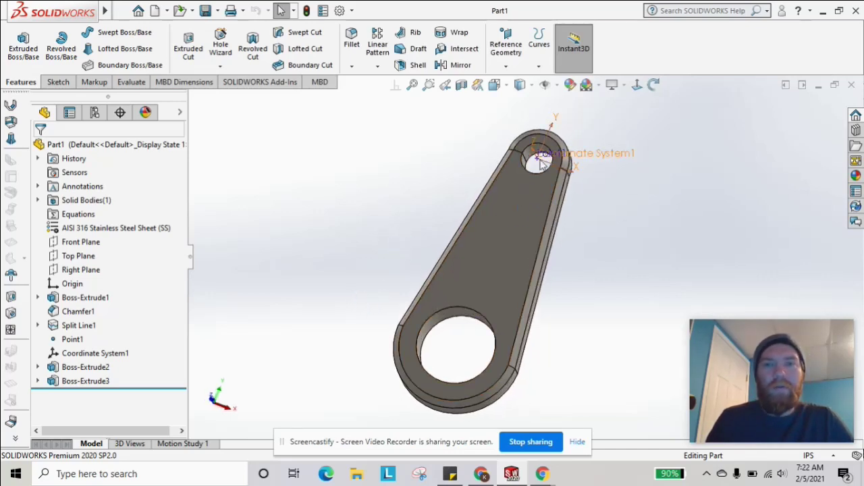
pyautogui.scroll(-1, 506, 185)
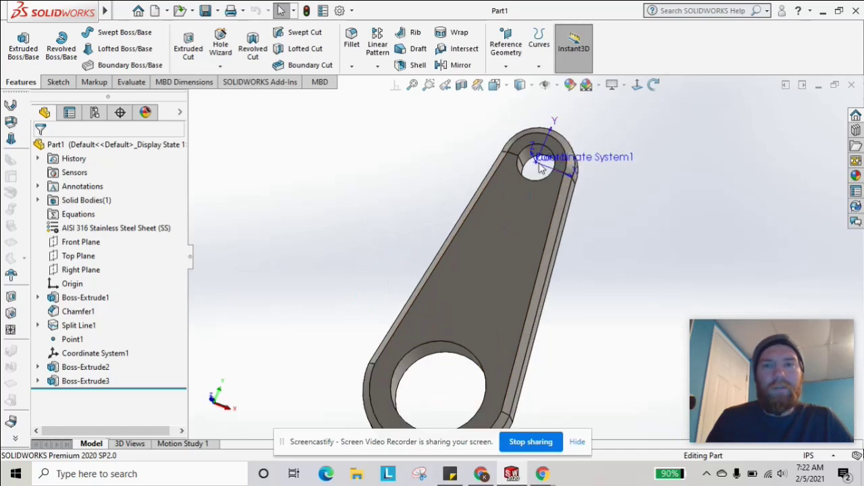
pyautogui.scroll(-4, 545, 189)
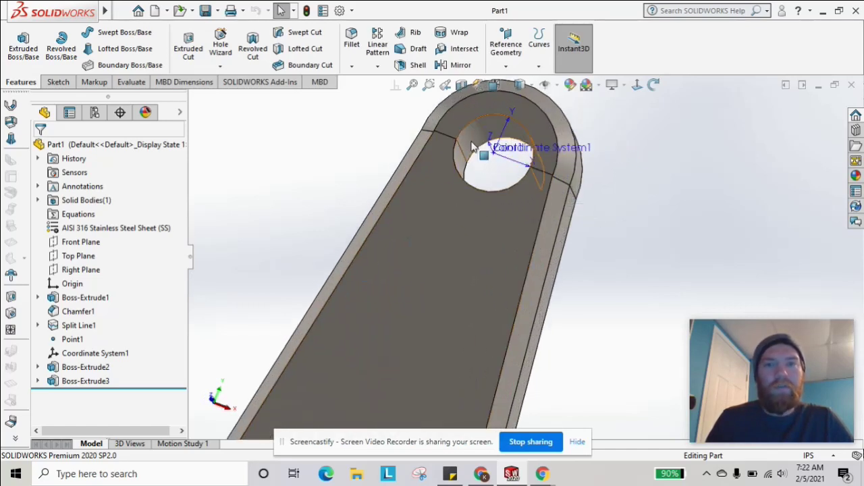
pyautogui.moveTo(427, 166); pyautogui.dragTo(459, 229, button='middle')
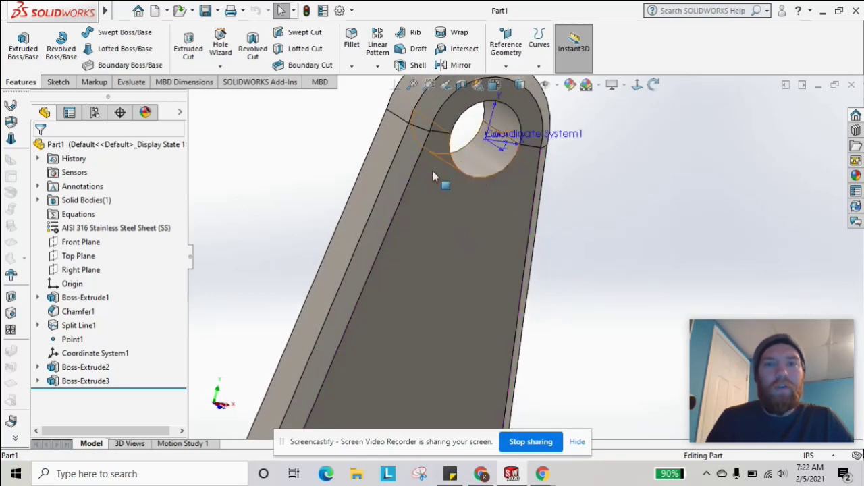
# Step: Highlight the split line feature and inspect where it divides the faces around the small hole
pyautogui.click(78, 327)
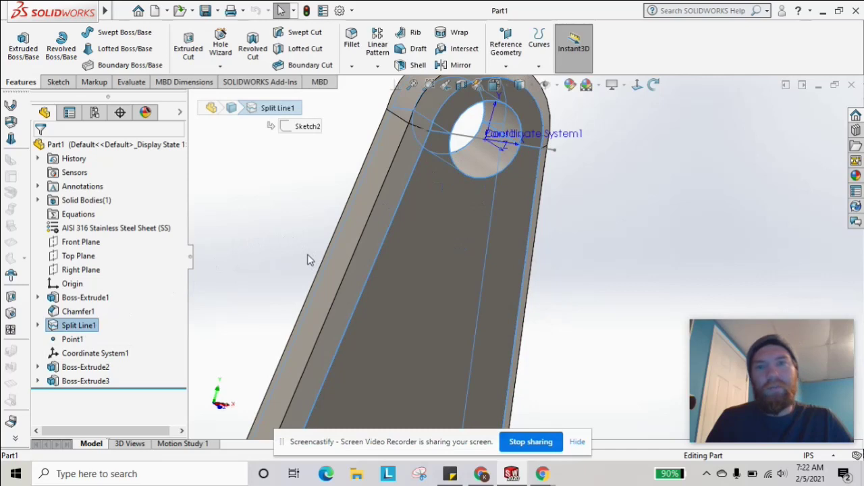
pyautogui.moveTo(301, 283); pyautogui.dragTo(284, 247, button='middle')
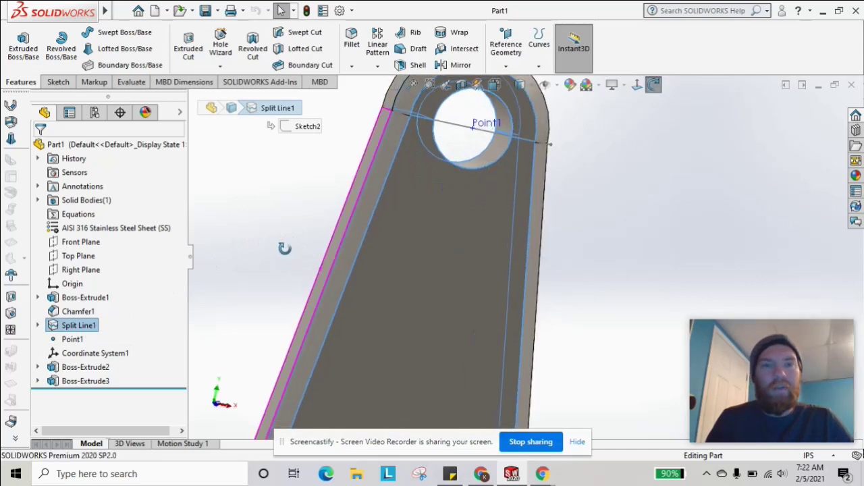
pyautogui.rightClick(210, 254)
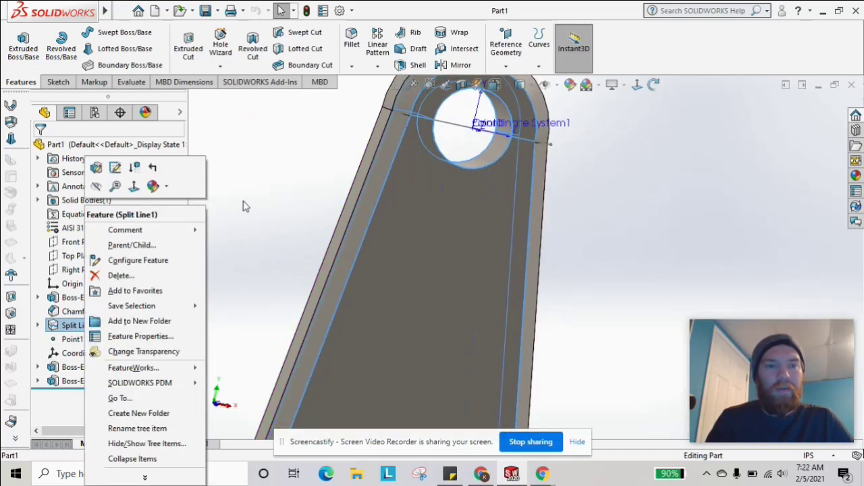
pyautogui.click(250, 217)
pyautogui.moveTo(283, 224); pyautogui.dragTo(262, 200, button='middle')
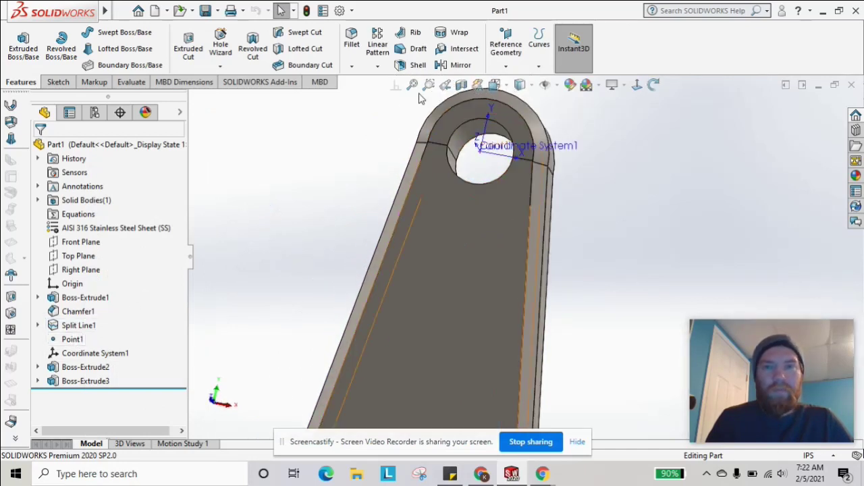
# Step: Review the reference point's Arc Center definition on the small hole's edge and accept it
pyautogui.click(503, 60)
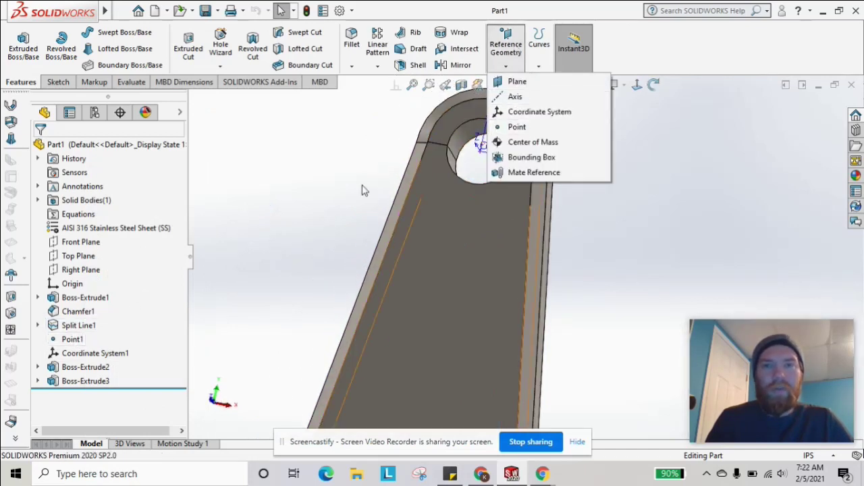
pyautogui.click(55, 342)
pyautogui.rightClick(57, 342)
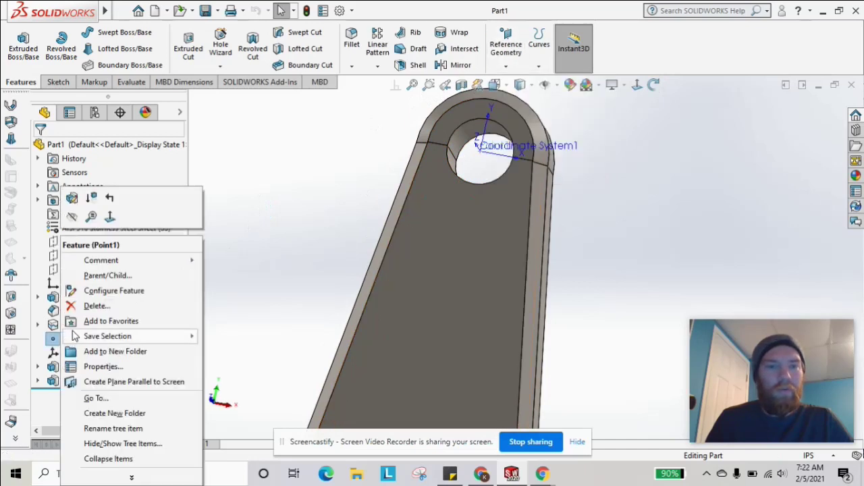
pyautogui.click(75, 204)
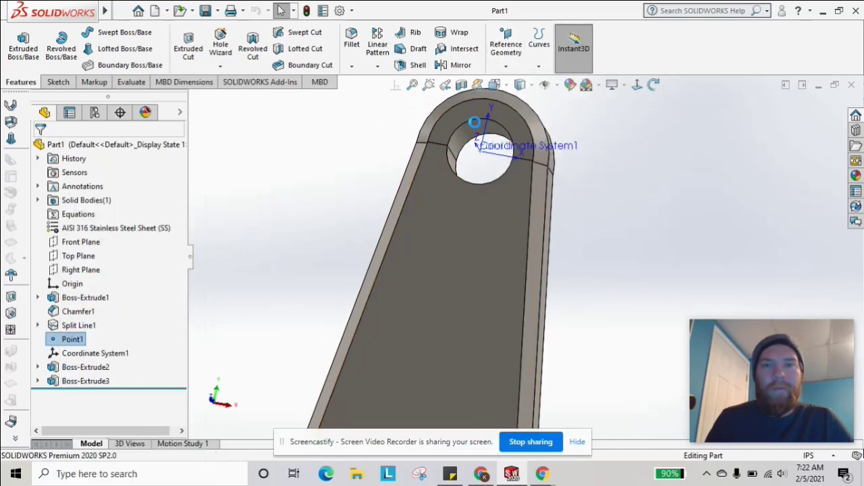
pyautogui.click(467, 122)
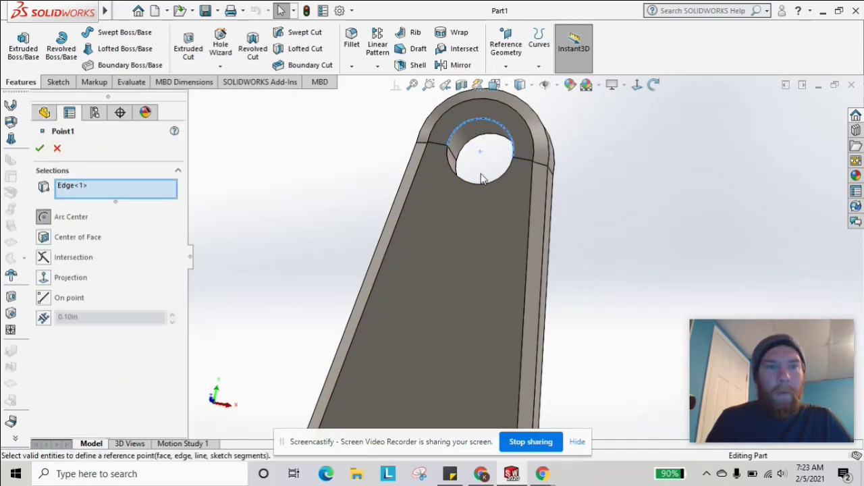
pyautogui.click(40, 149)
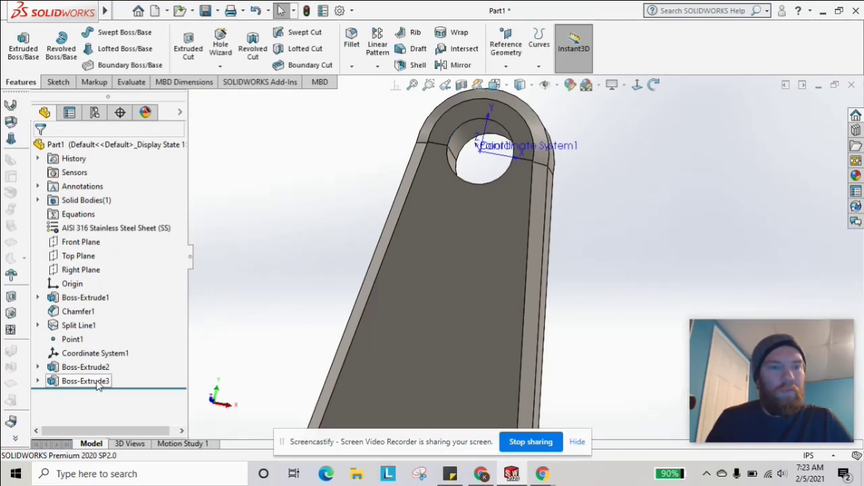
# Step: Review the coordinate system's definition with Point1 as its origin, check its axis directions on the part and accept it
pyautogui.rightClick(84, 353)
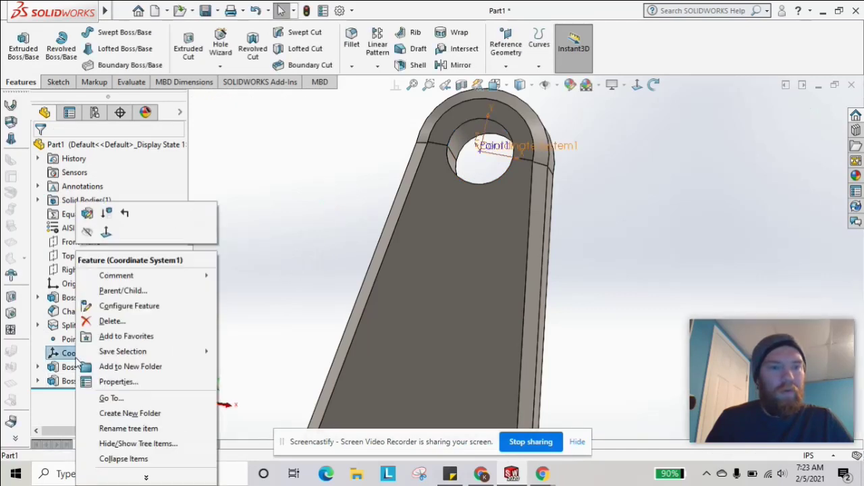
pyautogui.click(86, 213)
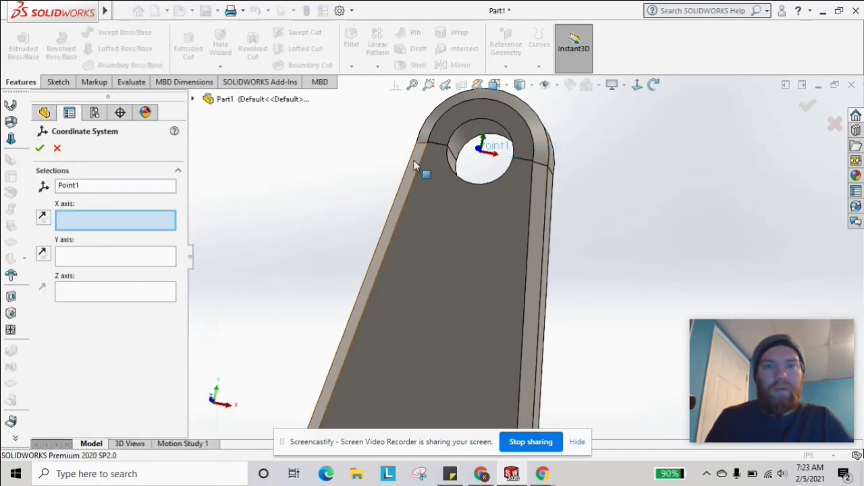
pyautogui.moveTo(324, 238); pyautogui.dragTo(348, 208, button='middle')
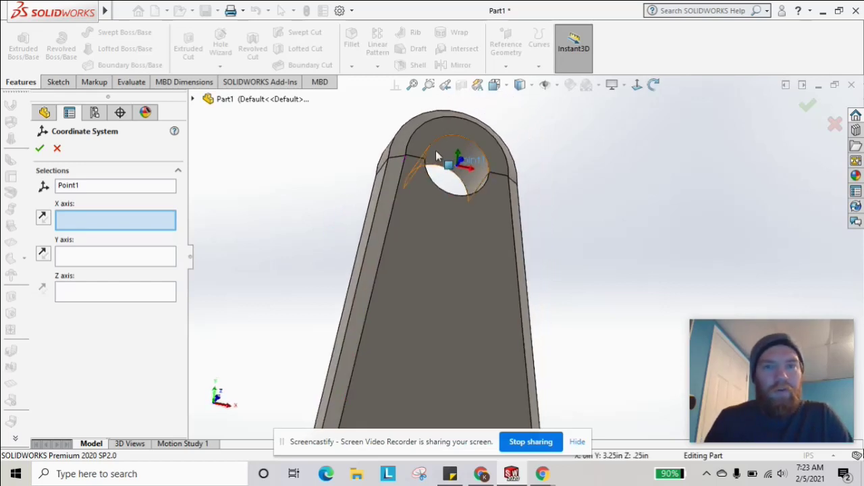
pyautogui.moveTo(289, 201); pyautogui.dragTo(311, 202, button='middle')
pyautogui.moveTo(234, 268); pyautogui.dragTo(320, 264, button='middle')
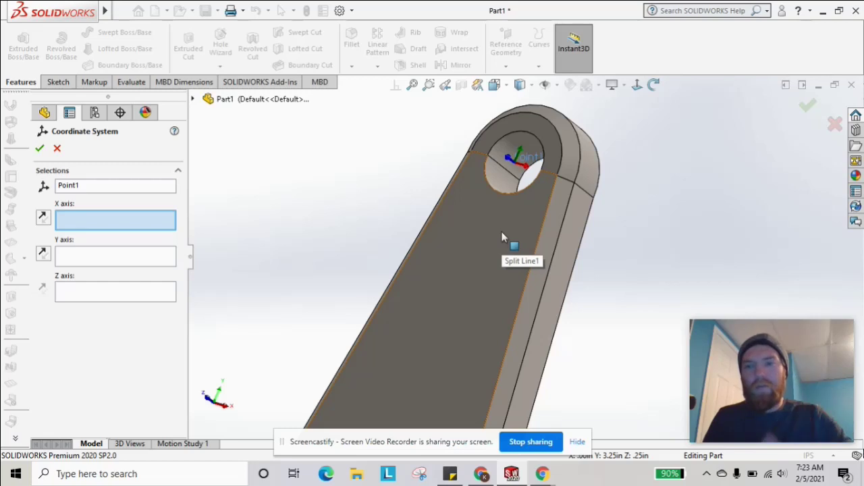
pyautogui.moveTo(415, 195); pyautogui.dragTo(446, 257, button='middle')
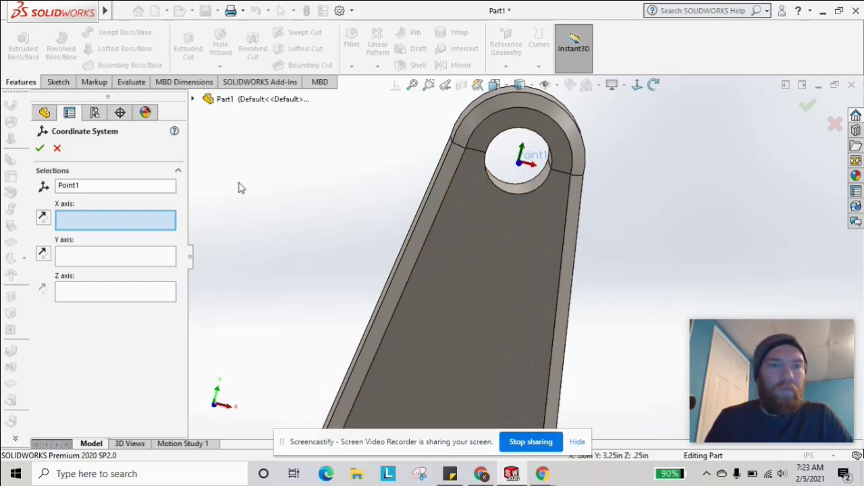
pyautogui.click(39, 148)
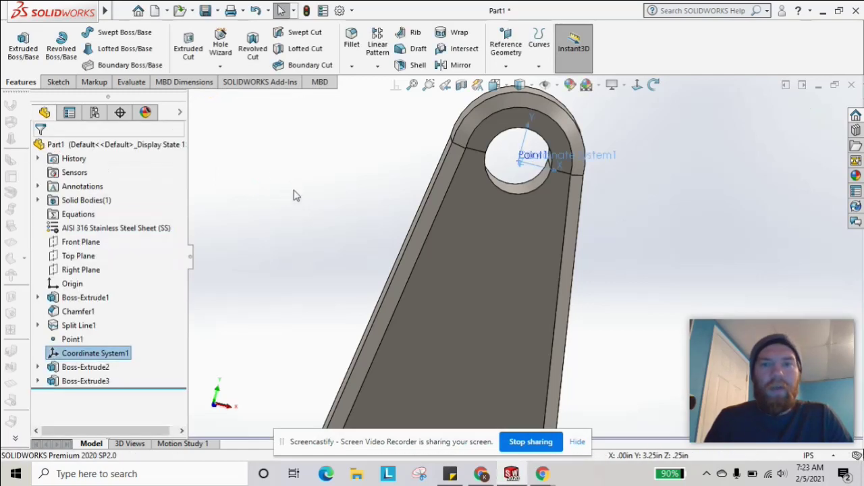
pyautogui.moveTo(299, 243); pyautogui.dragTo(309, 185, button='middle')
pyautogui.moveTo(308, 243); pyautogui.dragTo(280, 256, button='middle')
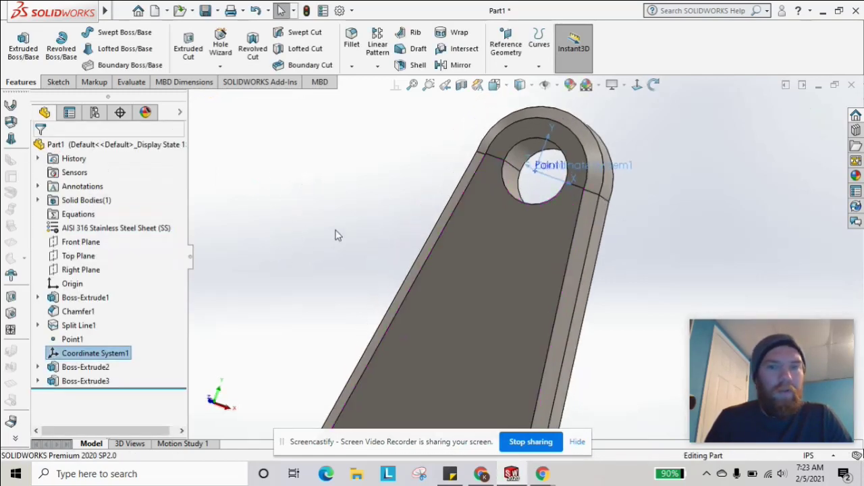
# Step: Load the SOLIDWORKS Simulation add-in and create a new static study for the part
pyautogui.click(258, 85)
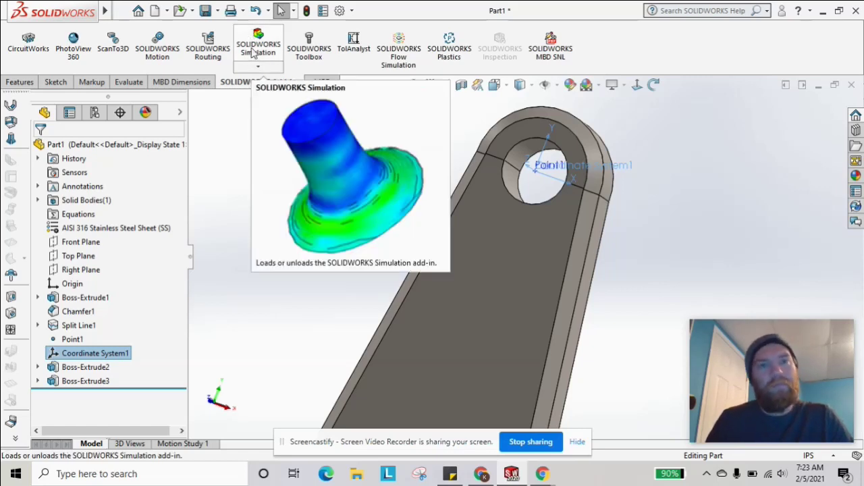
pyautogui.click(262, 66)
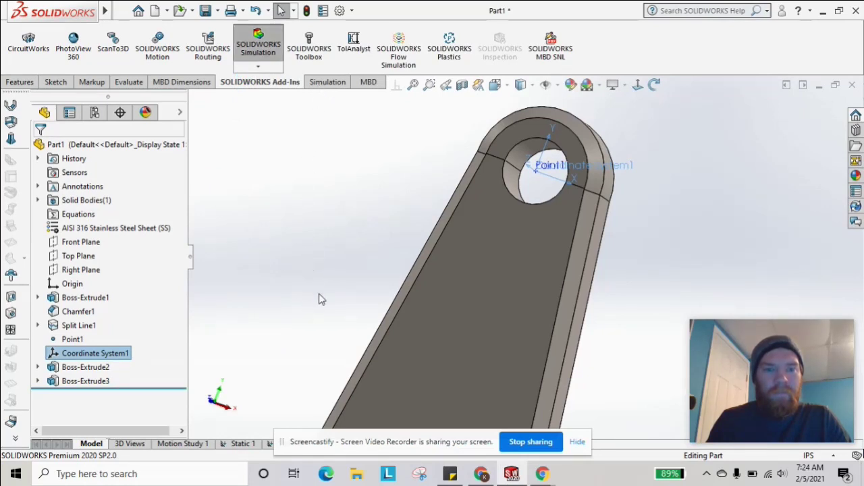
pyautogui.moveTo(330, 446); pyautogui.dragTo(439, 427)
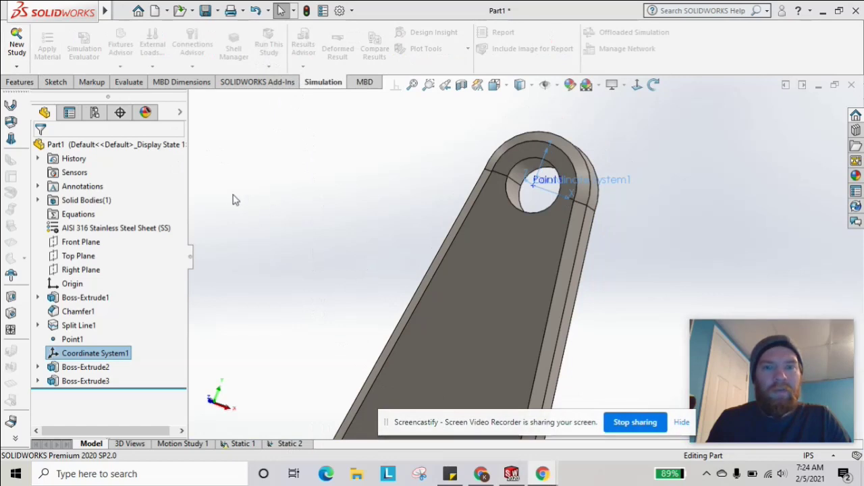
pyautogui.click(16, 44)
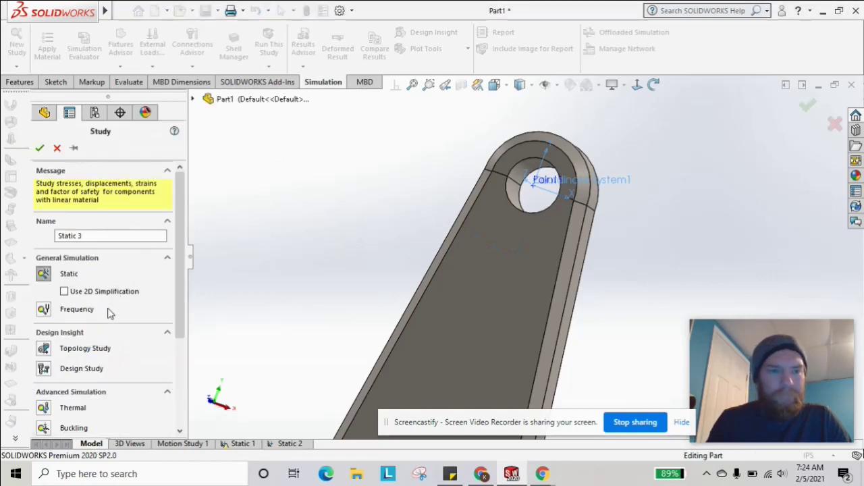
pyautogui.click(40, 147)
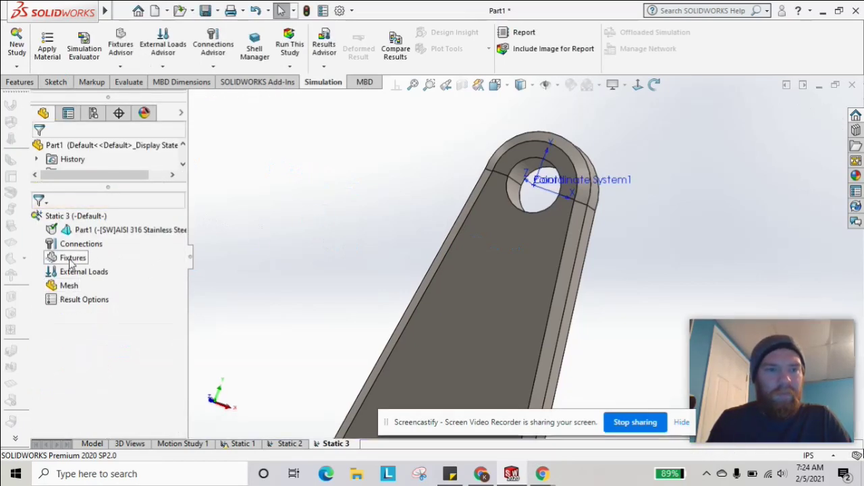
# Step: Apply a Fixed Geometry fixture to the inner cylindrical face of the large hole
pyautogui.click(121, 68)
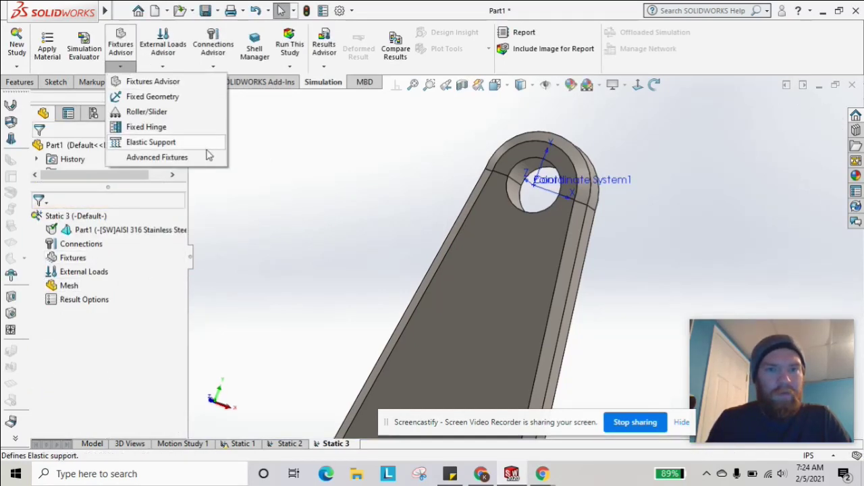
pyautogui.click(148, 98)
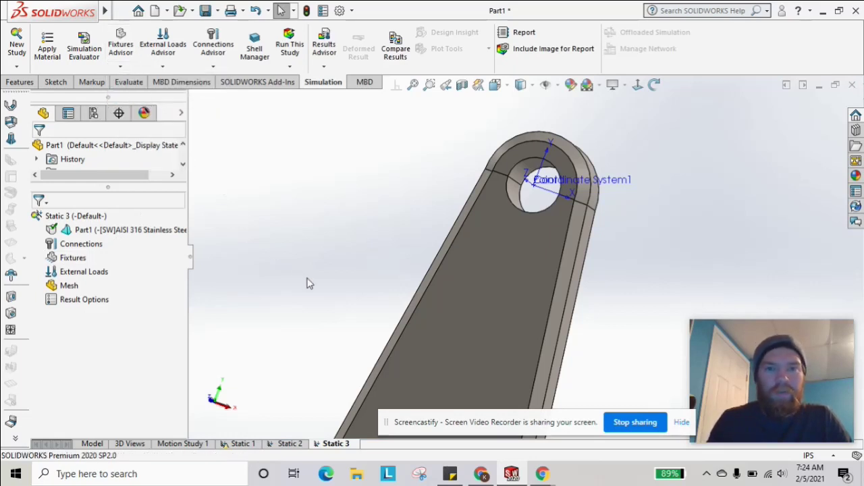
pyautogui.scroll(3, 360, 302)
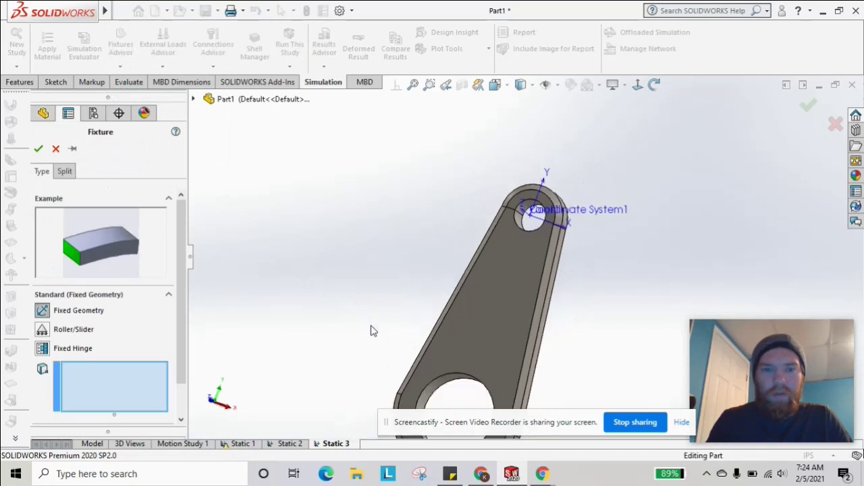
pyautogui.scroll(-1, 467, 354)
pyautogui.click(459, 384)
pyautogui.scroll(-1, 461, 368)
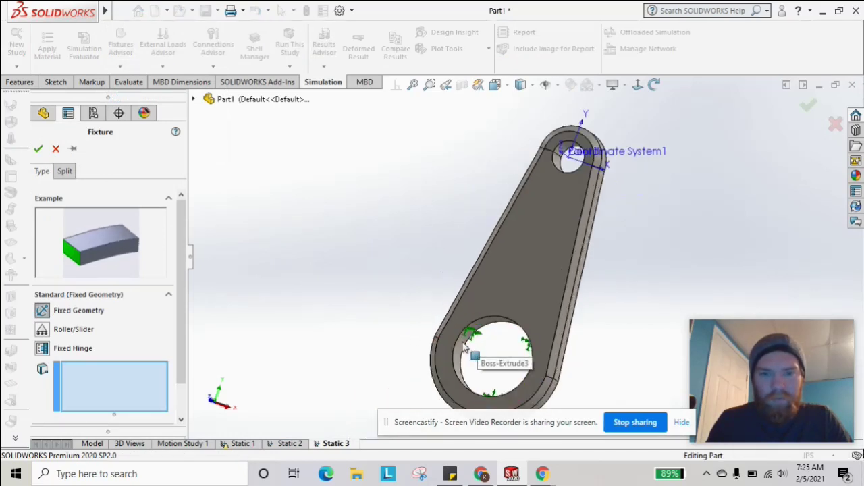
pyautogui.click(461, 344)
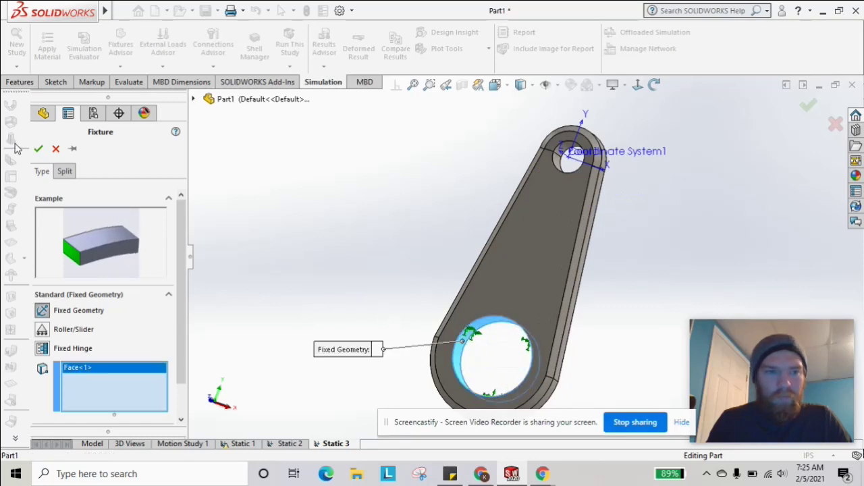
pyautogui.click(37, 149)
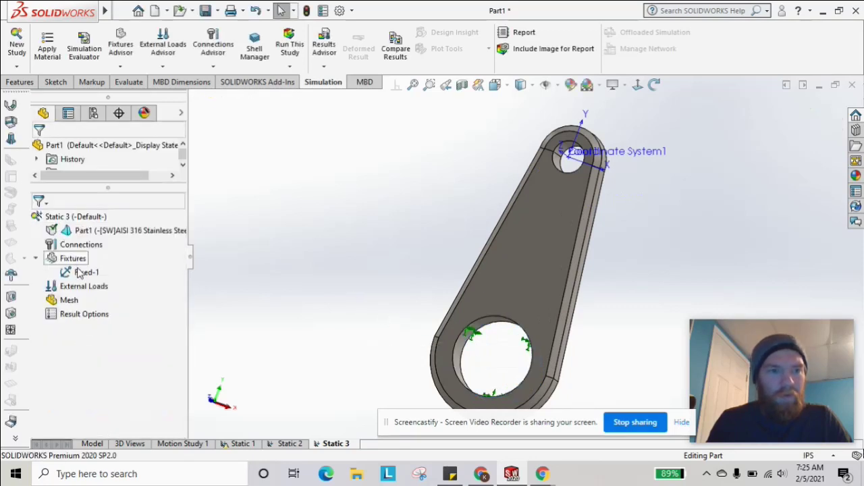
pyautogui.click(72, 299)
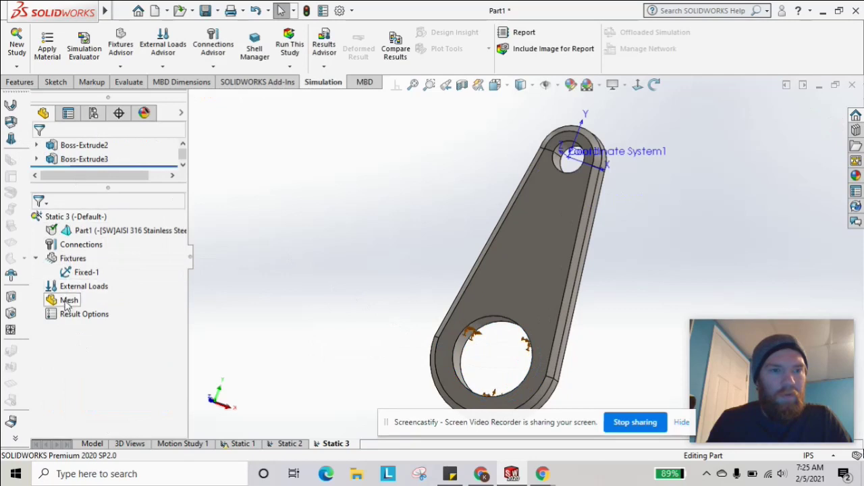
# Step: Mesh the part using a blended curvature-based mesh at the default density
pyautogui.rightClick(72, 299)
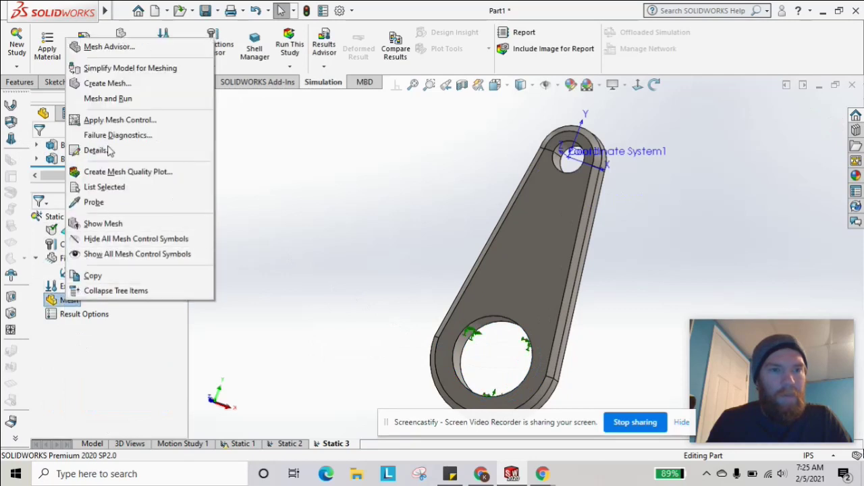
pyautogui.click(101, 82)
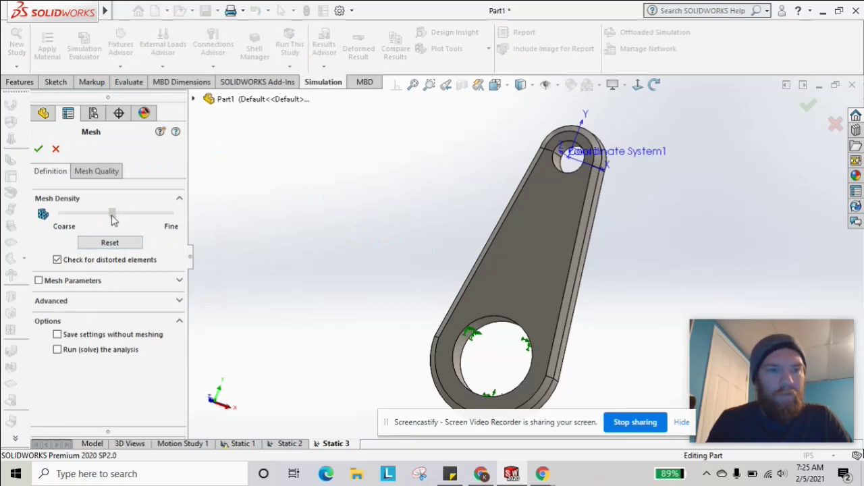
pyautogui.click(75, 304)
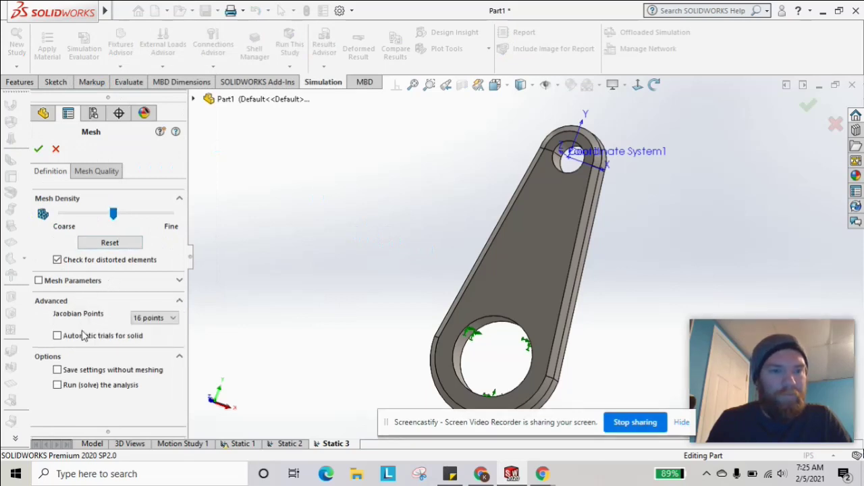
pyautogui.click(142, 282)
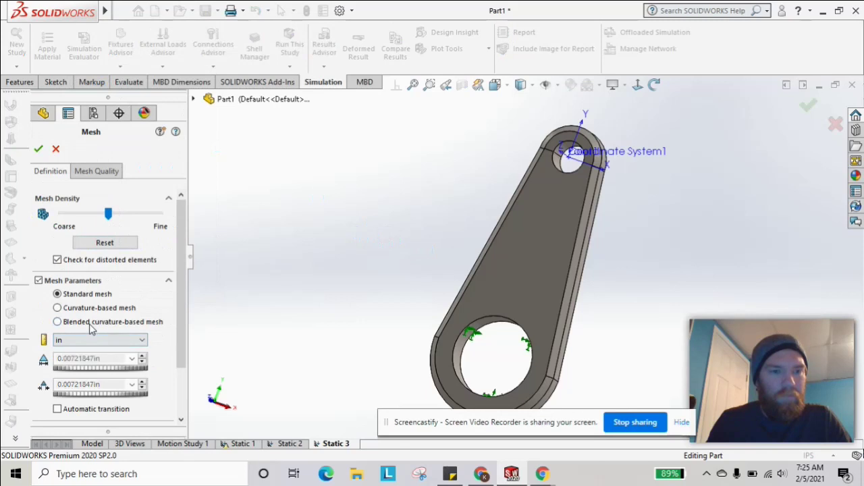
pyautogui.click(91, 323)
pyautogui.click(38, 150)
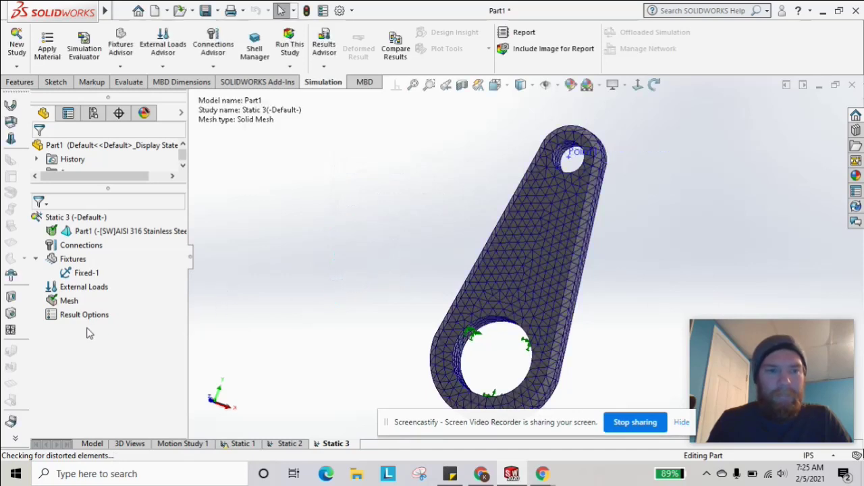
# Step: Start a bearing load on the upper split face inside the small hole, oriented by Coordinate System1
pyautogui.rightClick(84, 289)
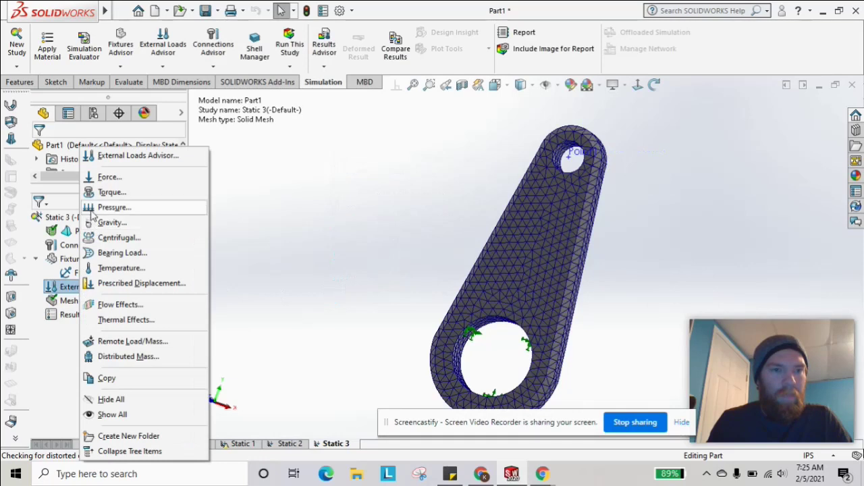
pyautogui.click(105, 253)
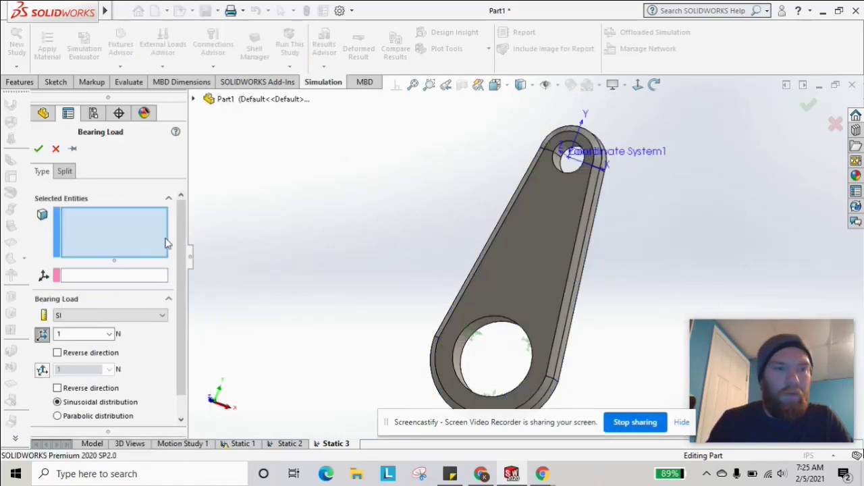
pyautogui.scroll(-3, 554, 165)
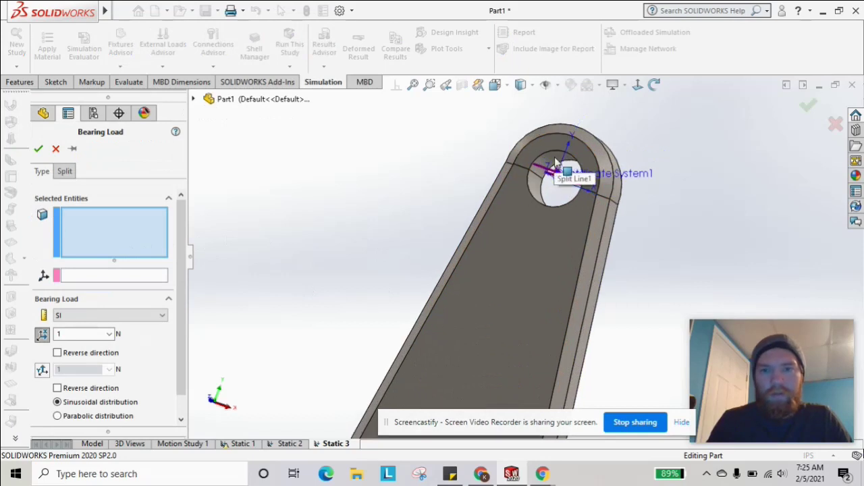
pyautogui.click(556, 164)
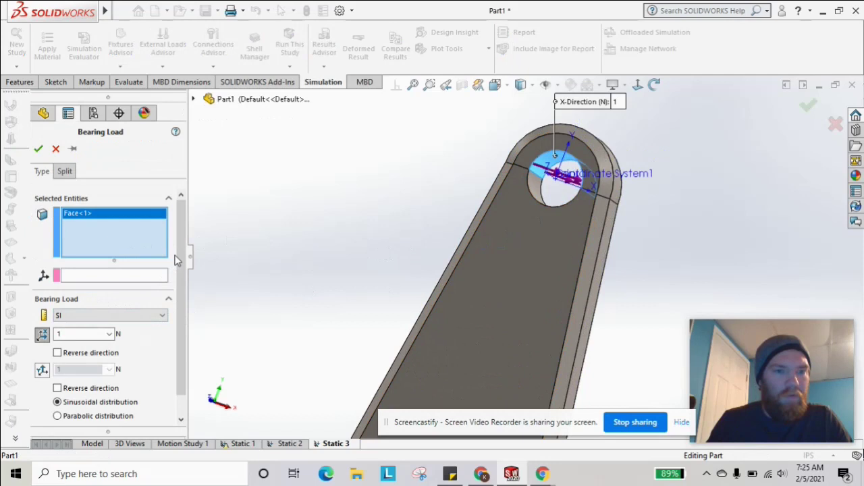
pyautogui.scroll(-1, 181, 277)
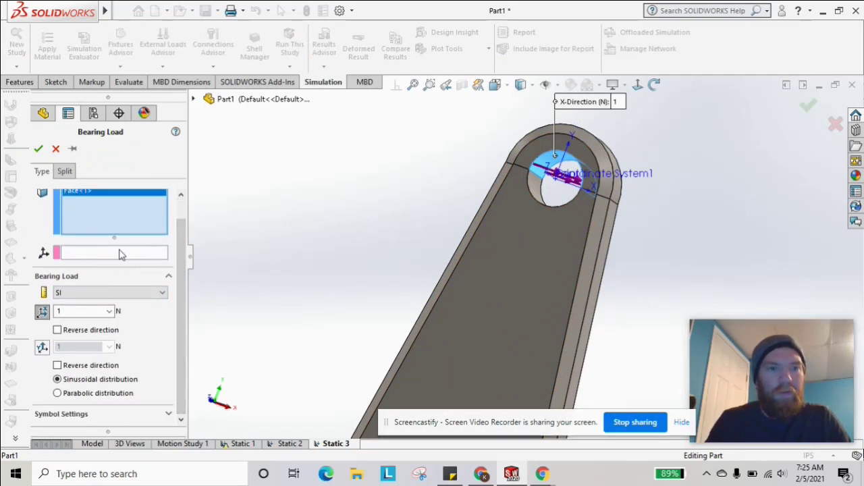
pyautogui.click(117, 258)
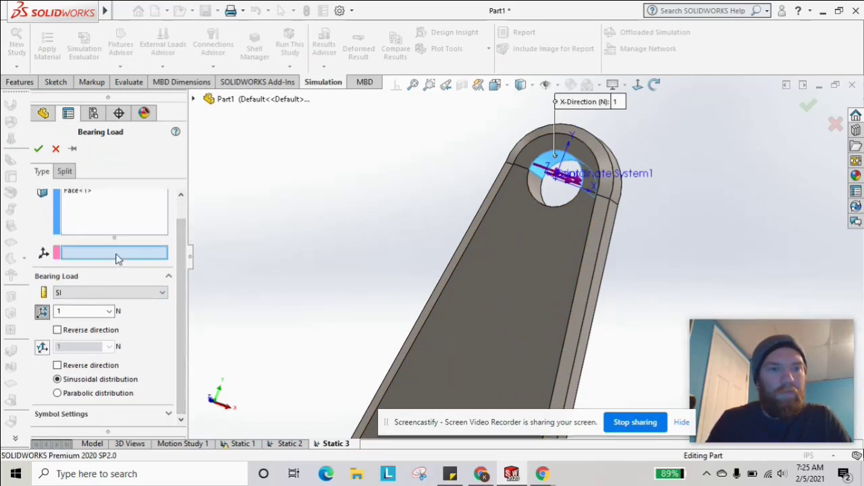
pyautogui.click(560, 175)
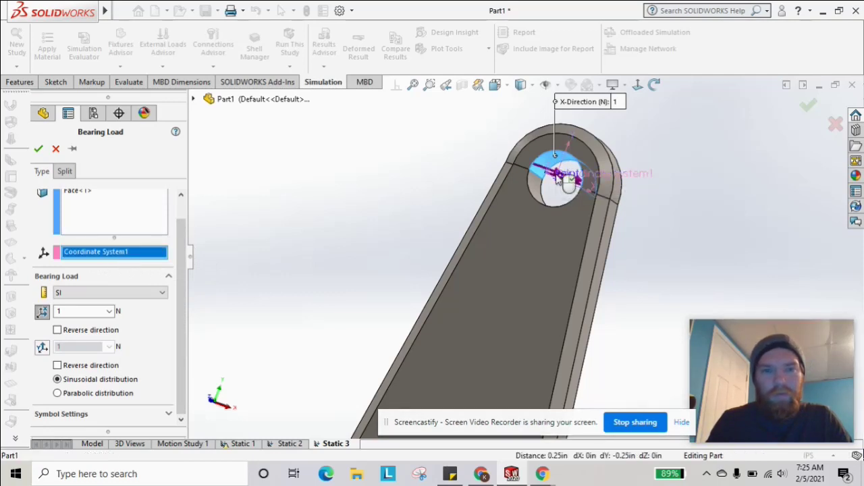
# Step: Set the bearing load's units to English (IPS) and its X-direction force to 3000 lbf
pyautogui.click(81, 293)
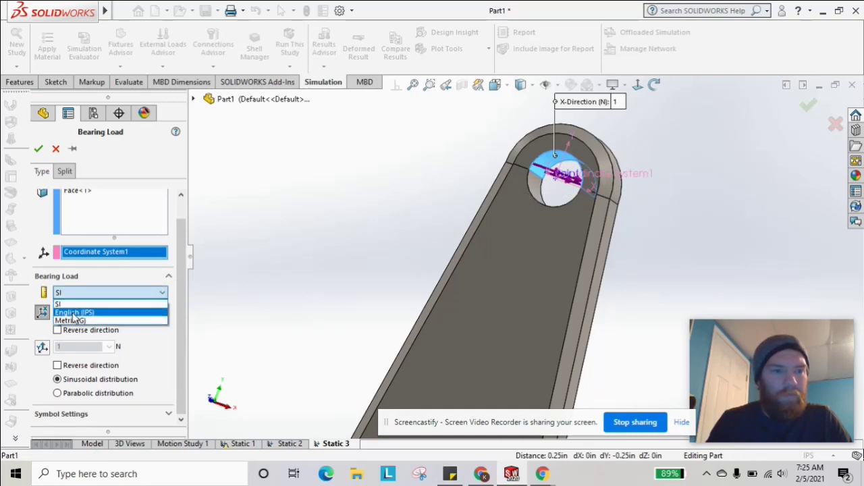
pyautogui.click(71, 313)
pyautogui.moveTo(101, 311); pyautogui.dragTo(54, 311)
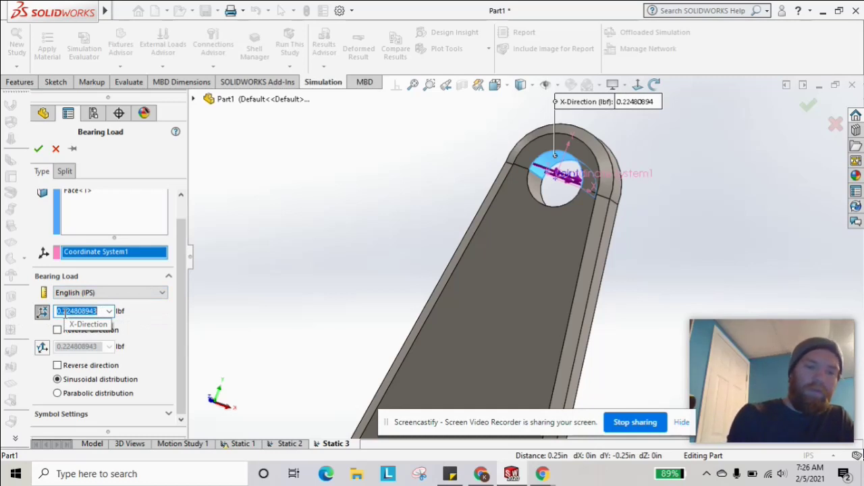
pyautogui.write('3000')
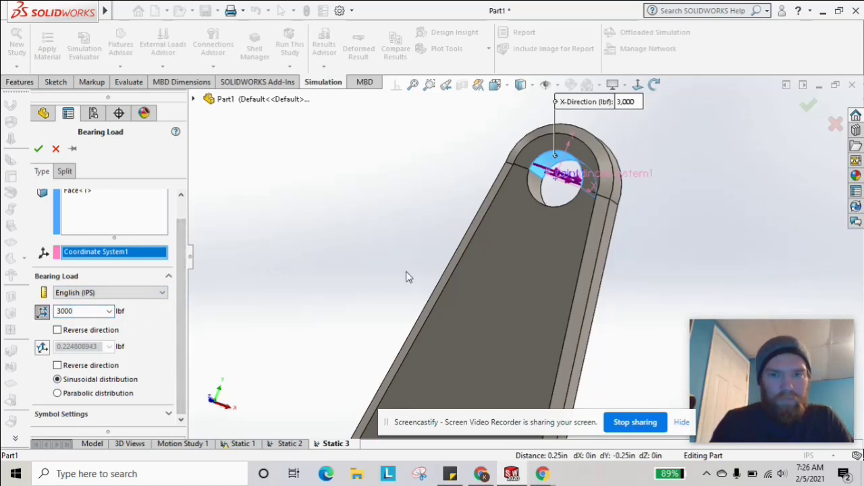
pyautogui.moveTo(394, 289); pyautogui.dragTo(250, 310, button='middle')
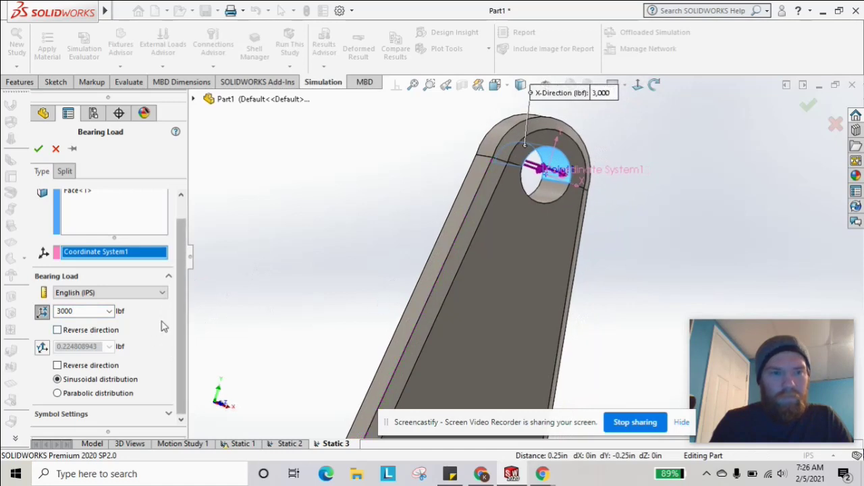
# Step: Switch the bearing load from the X-direction to the Y-direction with its default force and accept it
pyautogui.click(41, 347)
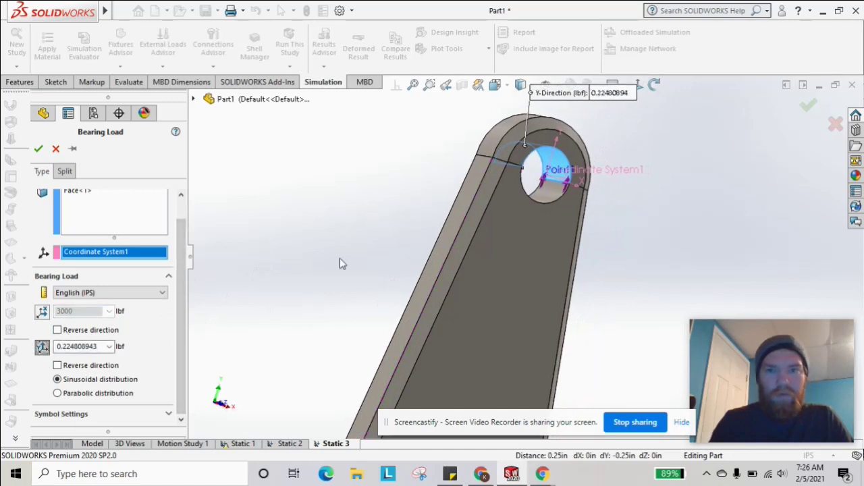
pyautogui.moveTo(436, 217); pyautogui.dragTo(295, 320, button='middle')
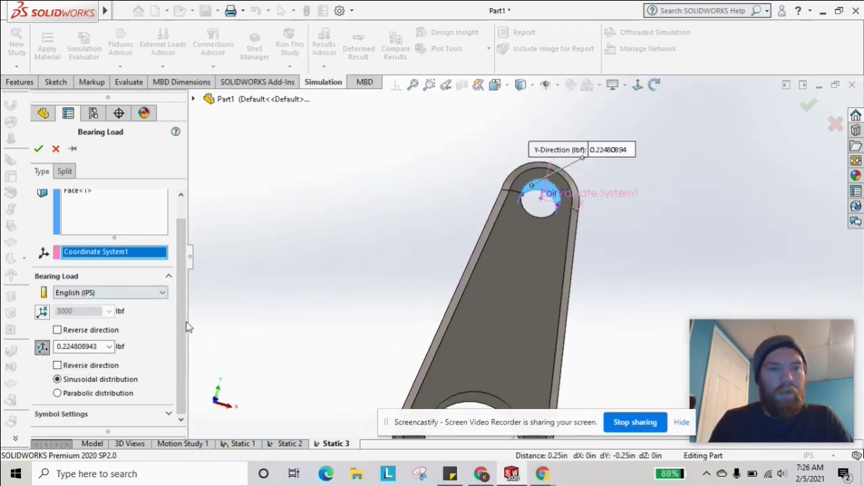
pyautogui.scroll(1, 180, 309)
pyautogui.scroll(-1, 172, 338)
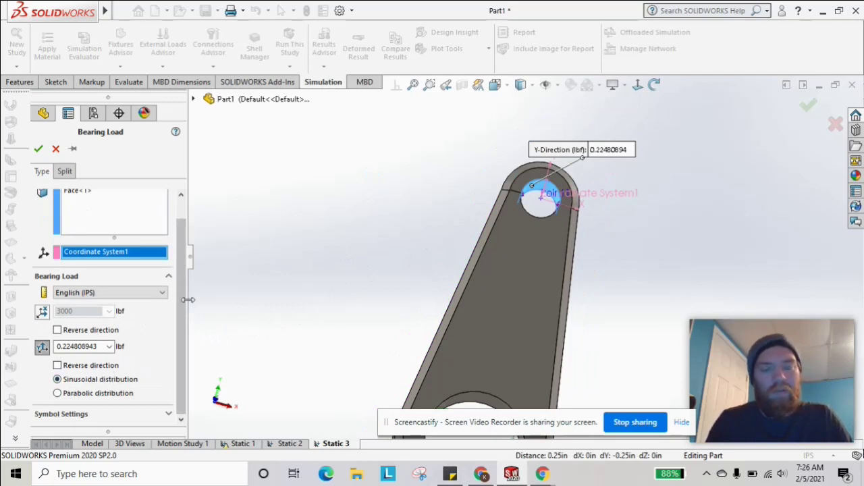
pyautogui.click(39, 149)
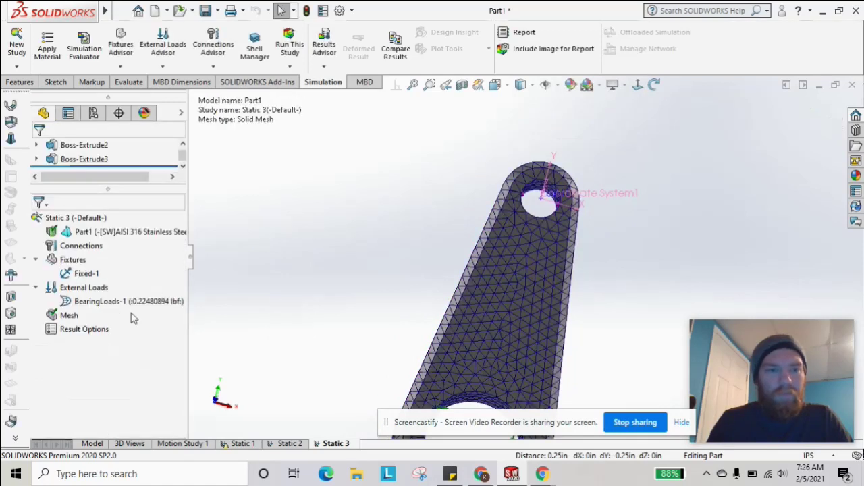
# Step: Run the bearing-load study and create another static study for the part
pyautogui.rightClick(68, 218)
pyautogui.click(92, 209)
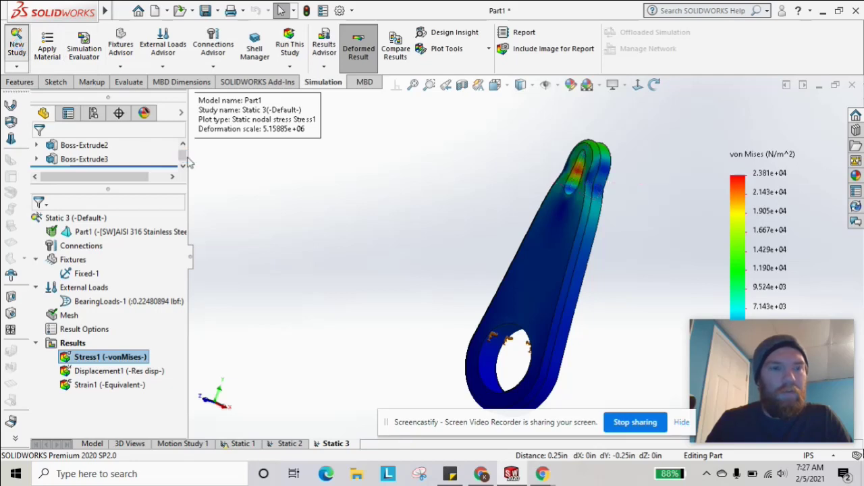
pyautogui.click(38, 149)
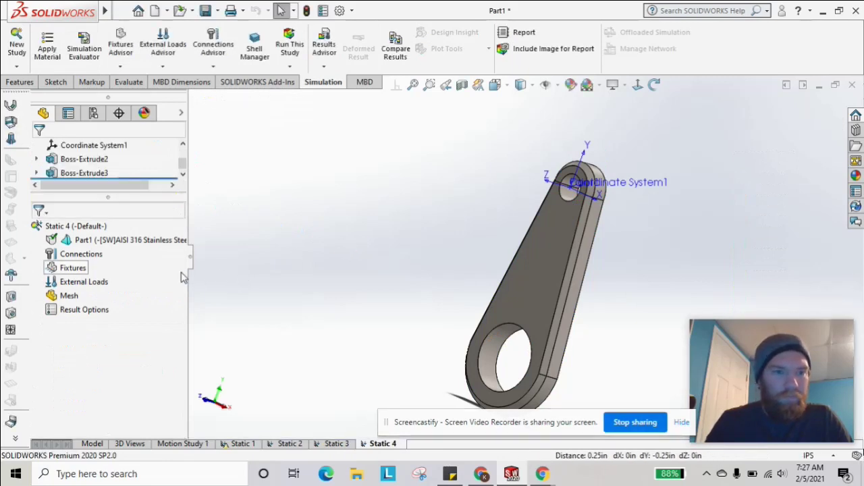
# Step: Fix the large hole's inner cylindrical face in the Static 4 study with a Fixed Geometry fixture
pyautogui.rightClick(73, 268)
pyautogui.click(117, 70)
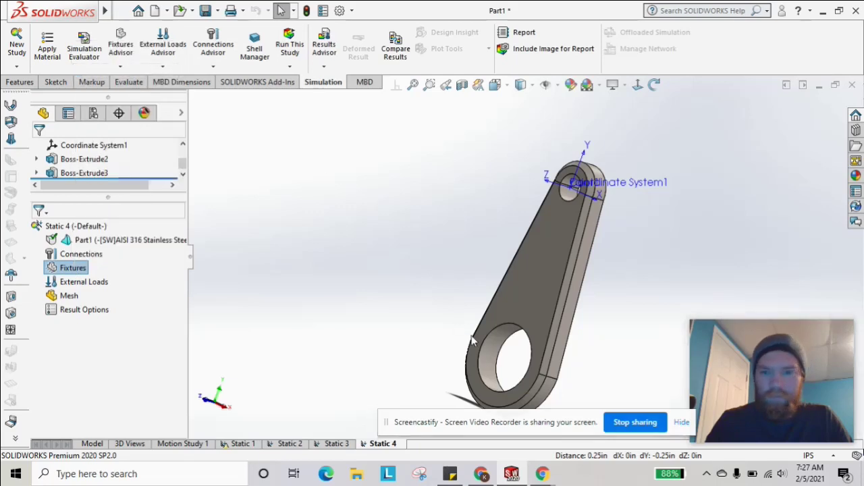
pyautogui.click(485, 356)
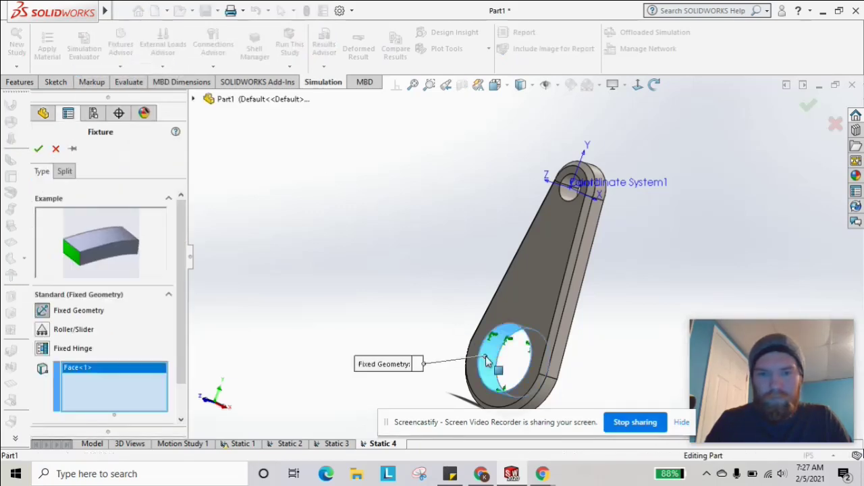
pyautogui.click(39, 149)
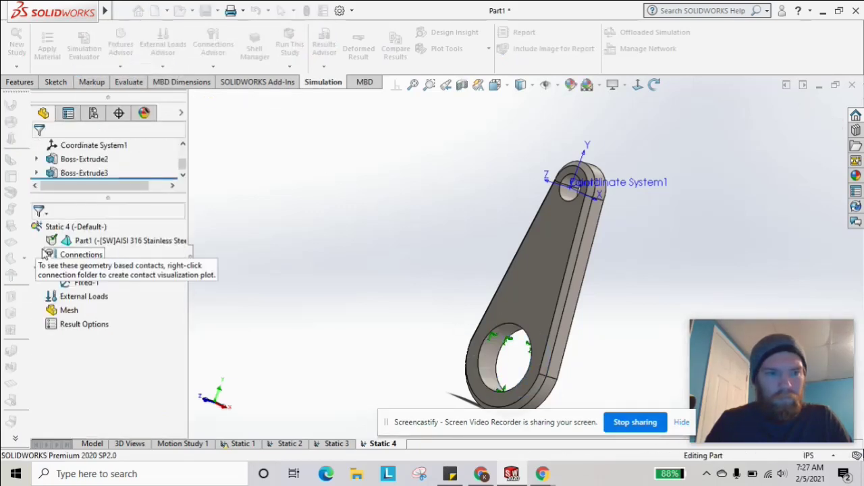
# Step: Mesh the part for the Static 4 study with the blended curvature-based mesher at the default density
pyautogui.rightClick(69, 310)
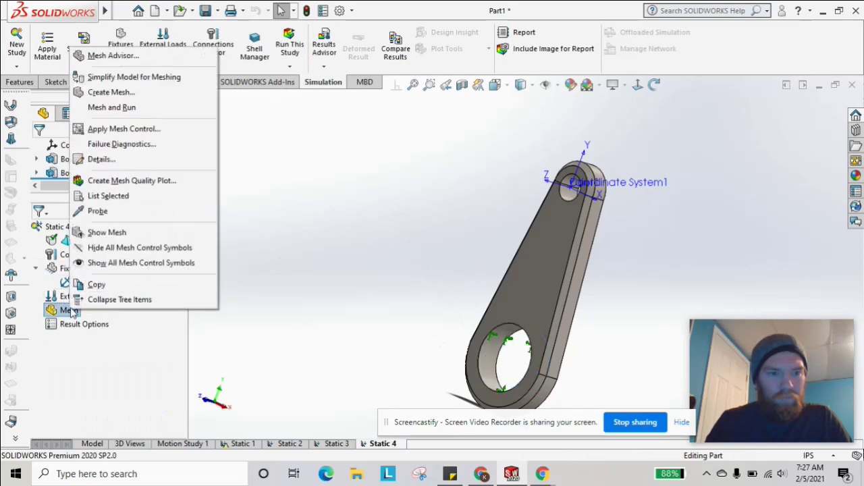
pyautogui.click(104, 91)
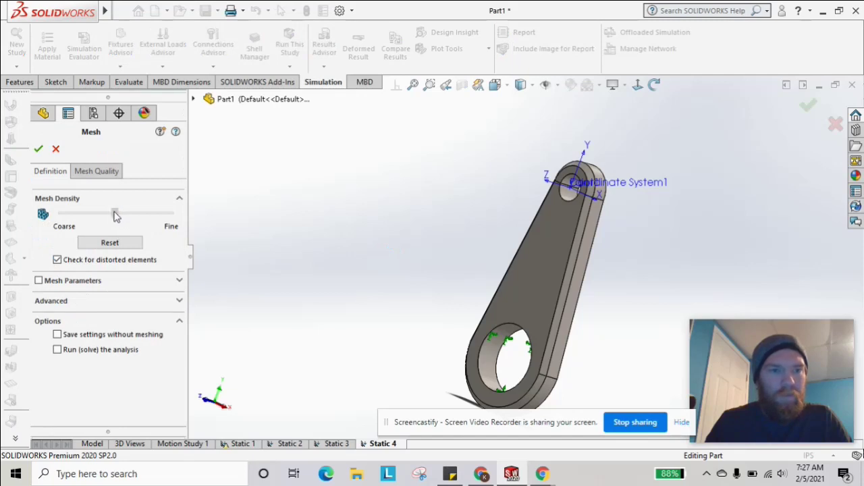
pyautogui.click(73, 301)
pyautogui.click(86, 282)
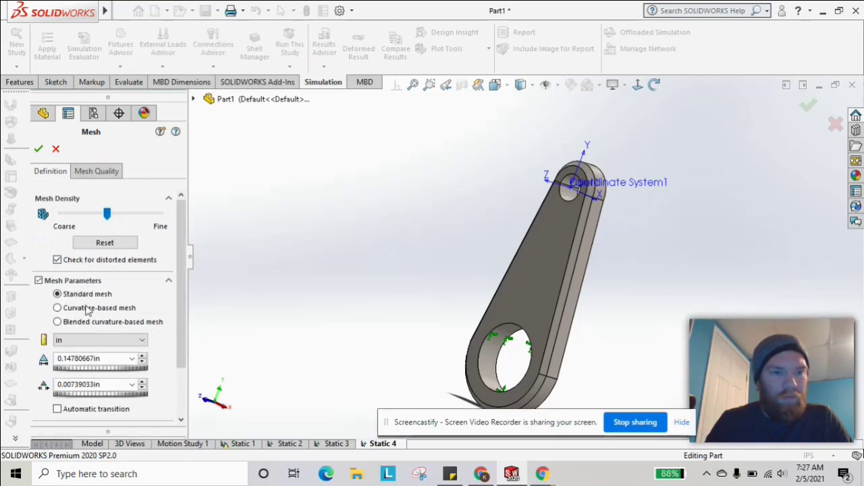
pyautogui.click(84, 324)
pyautogui.click(40, 149)
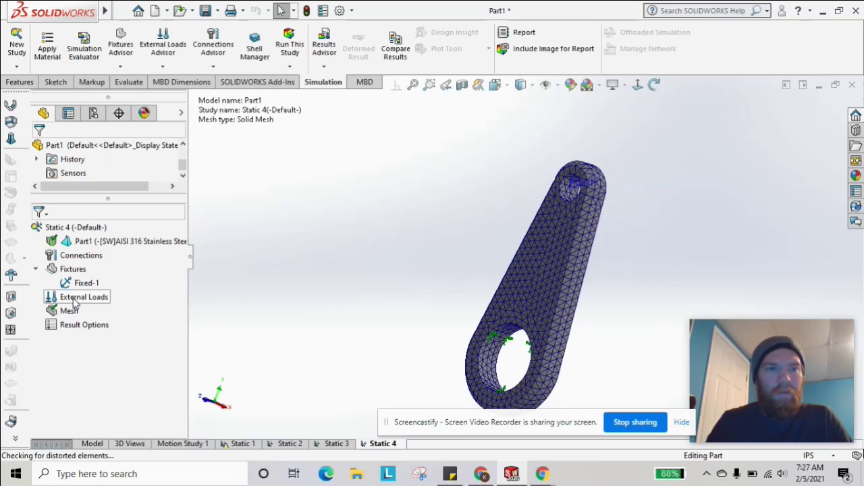
# Step: Start a force load in the Static 4 study and apply it to the upper inner face of the small hole
pyautogui.rightClick(76, 298)
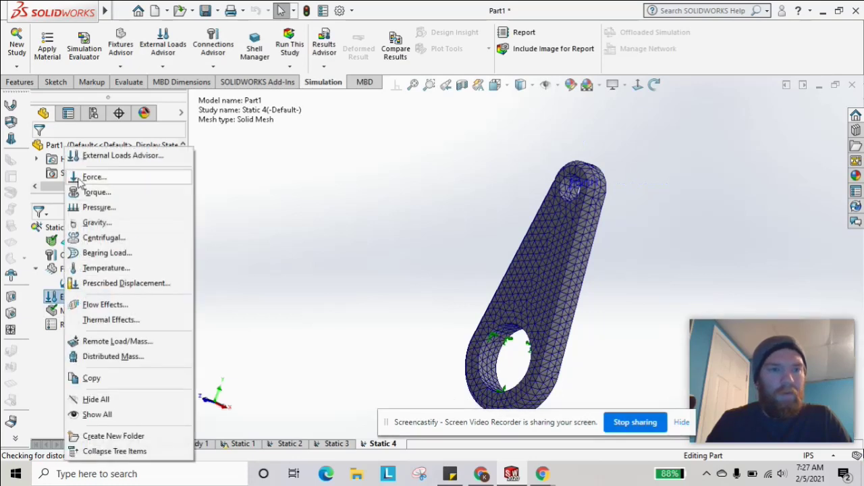
pyautogui.click(250, 198)
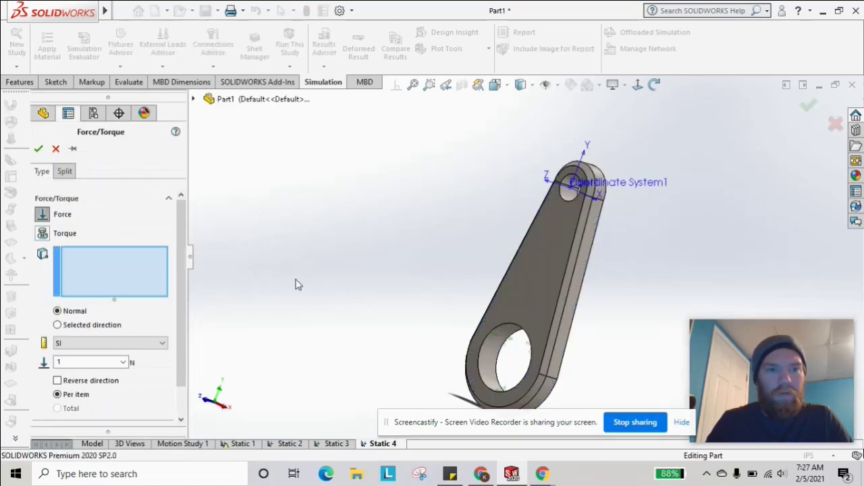
pyautogui.scroll(-4, 559, 201)
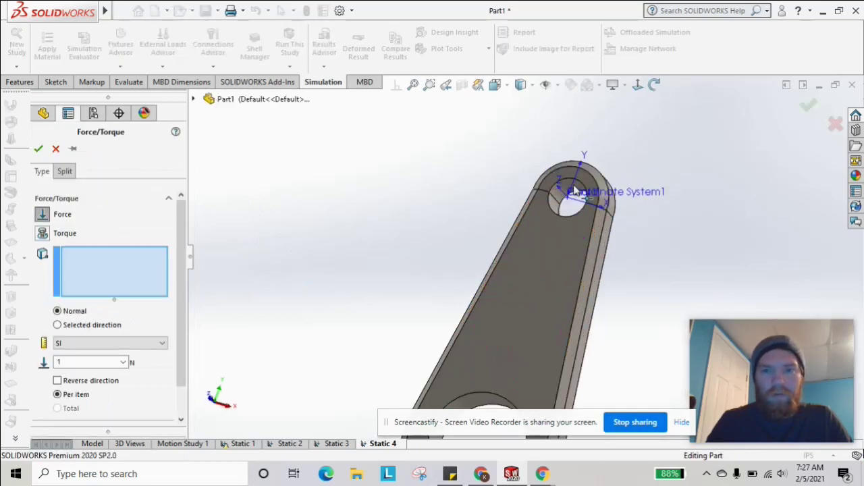
pyautogui.click(559, 201)
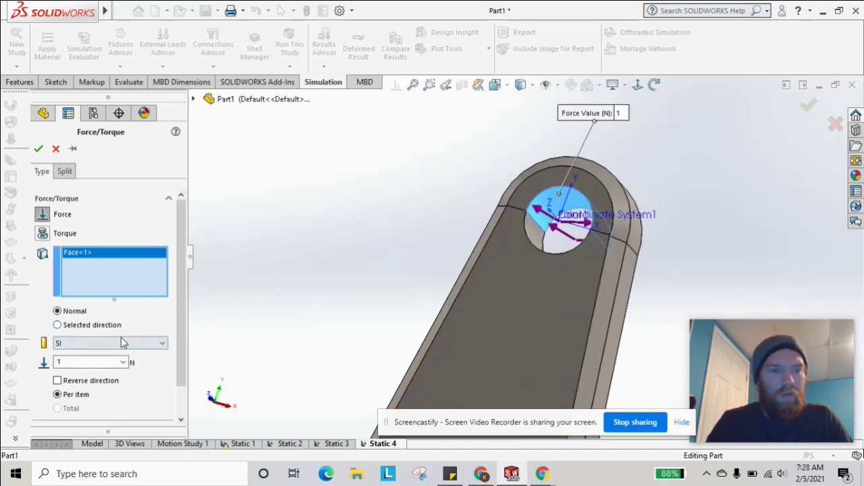
# Step: Give the force a selected direction along the upright edge of the tiny block on the link's side near the large hole
pyautogui.click(58, 326)
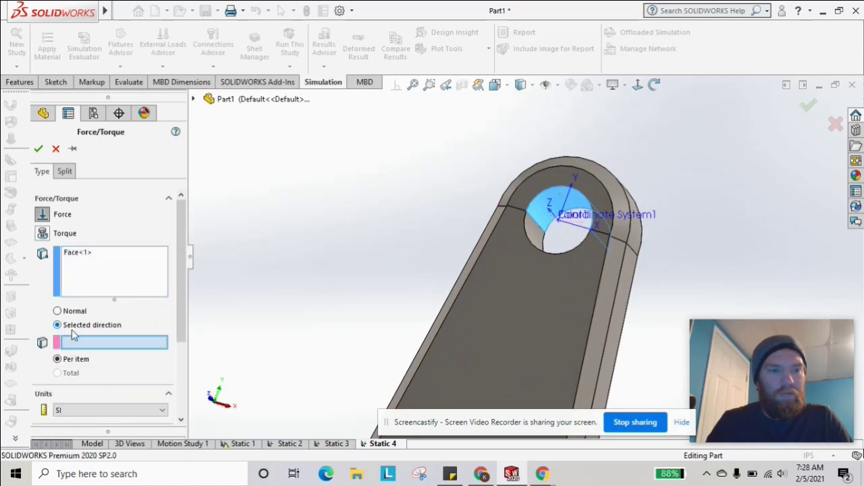
pyautogui.scroll(5, 358, 303)
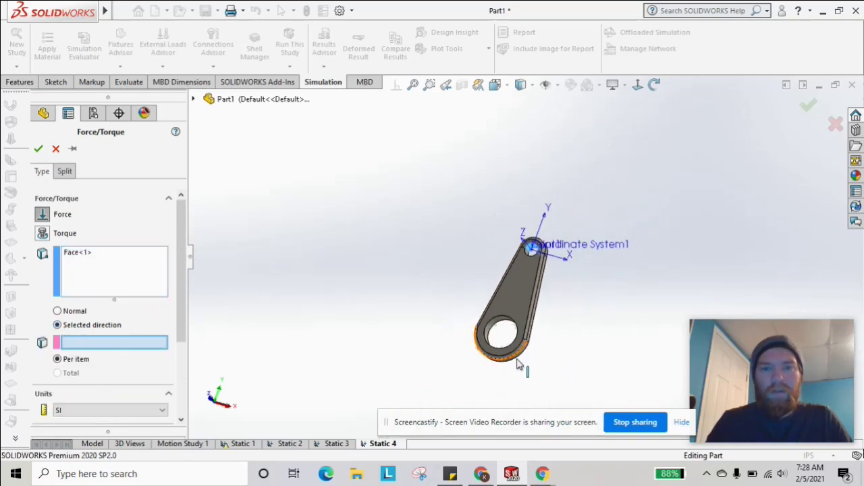
pyautogui.scroll(-5, 373, 324)
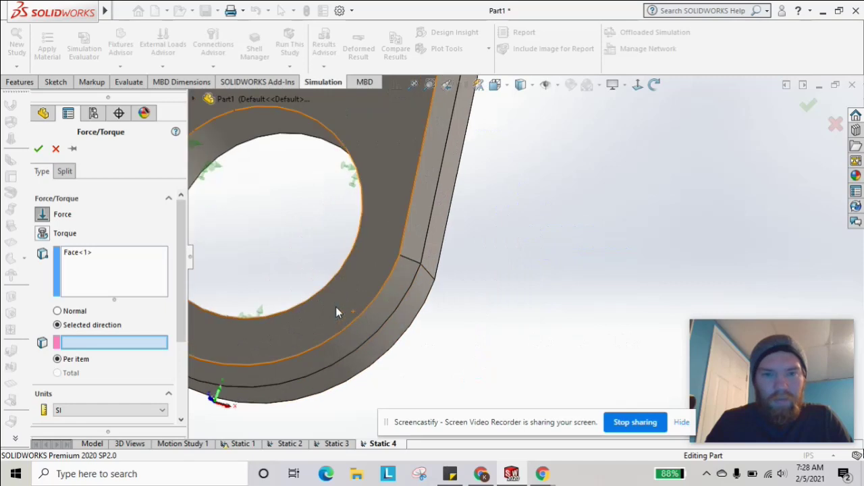
pyautogui.moveTo(318, 275); pyautogui.dragTo(295, 228, button='middle')
pyautogui.scroll(-5, 295, 228)
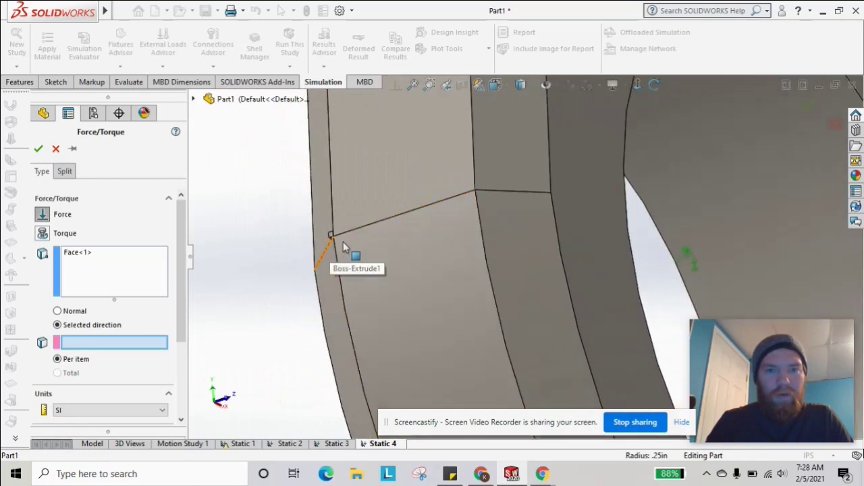
pyautogui.scroll(-3, 346, 246)
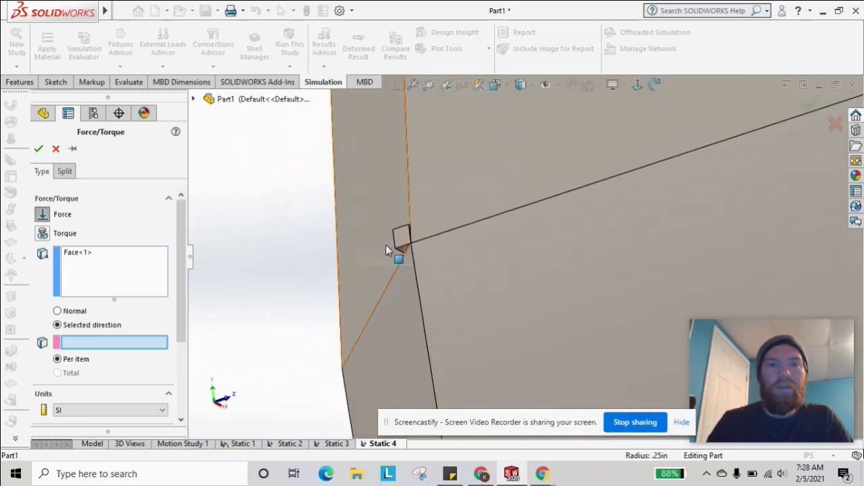
pyautogui.click(395, 241)
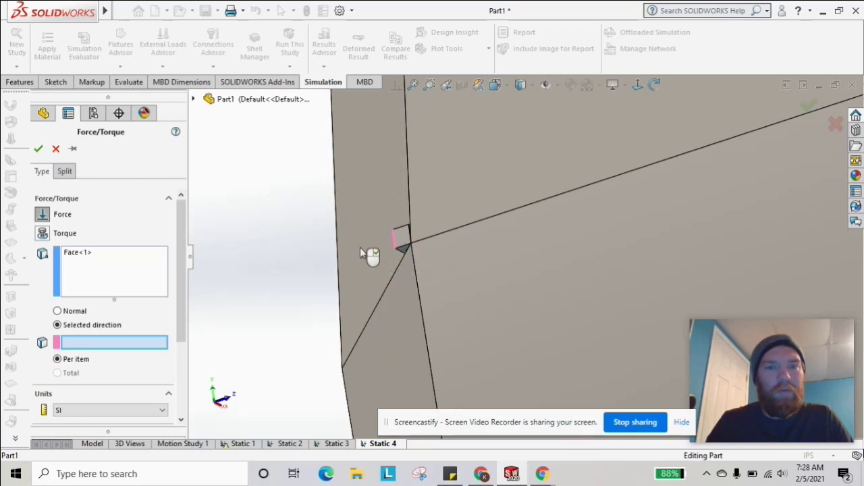
pyautogui.scroll(8, 368, 270)
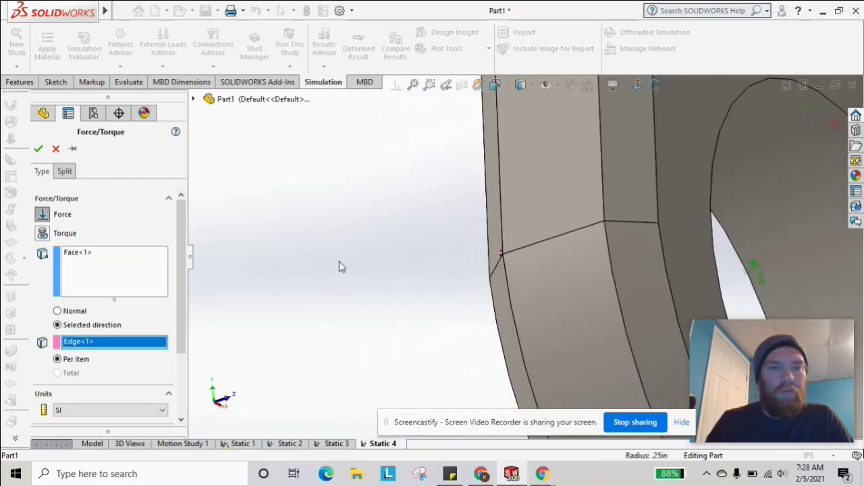
pyautogui.moveTo(353, 257); pyautogui.dragTo(567, 152, button='middle')
pyautogui.scroll(5, 567, 152)
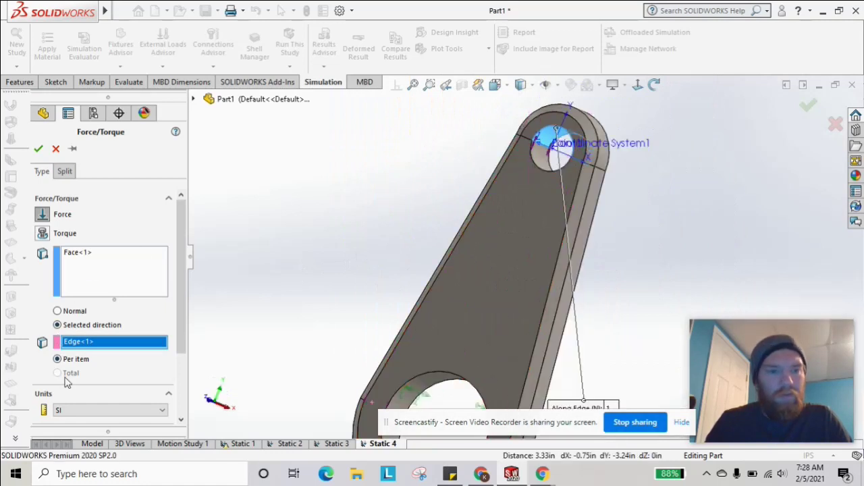
# Step: Reverse the force direction, switch its units to English (IPS), set it to 3000 lbf per item and accept the load
pyautogui.scroll(-3, 179, 254)
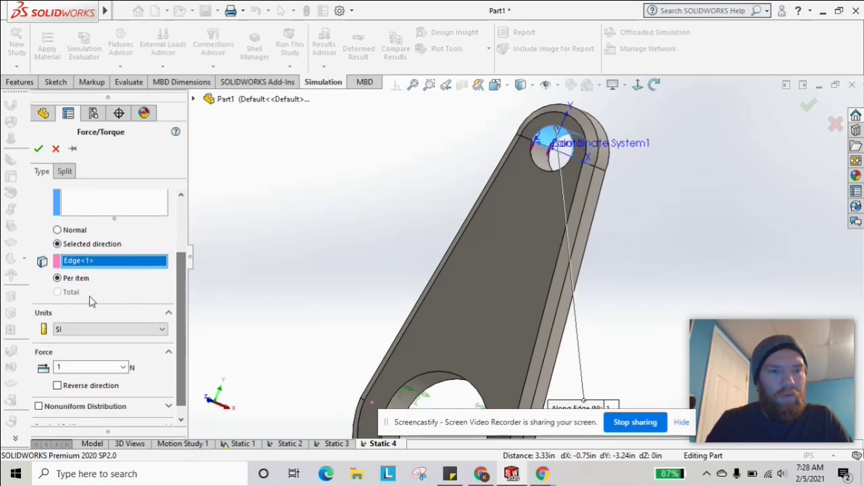
pyautogui.click(57, 385)
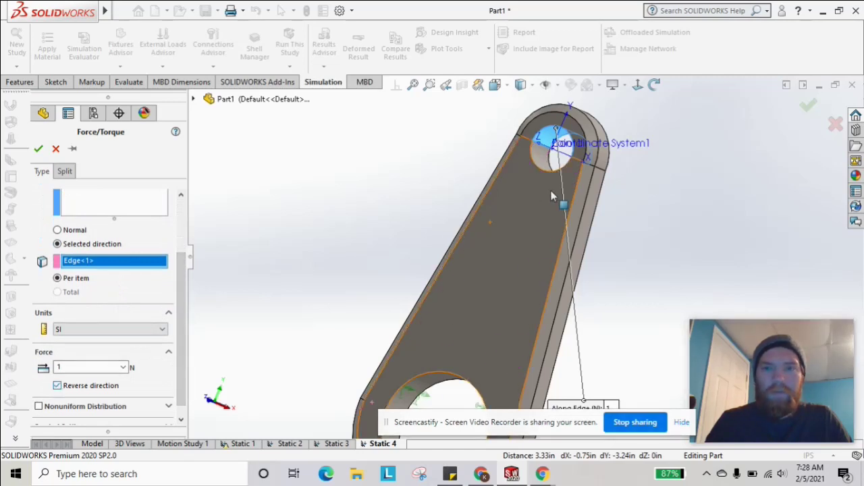
pyautogui.click(102, 368)
pyautogui.click(75, 329)
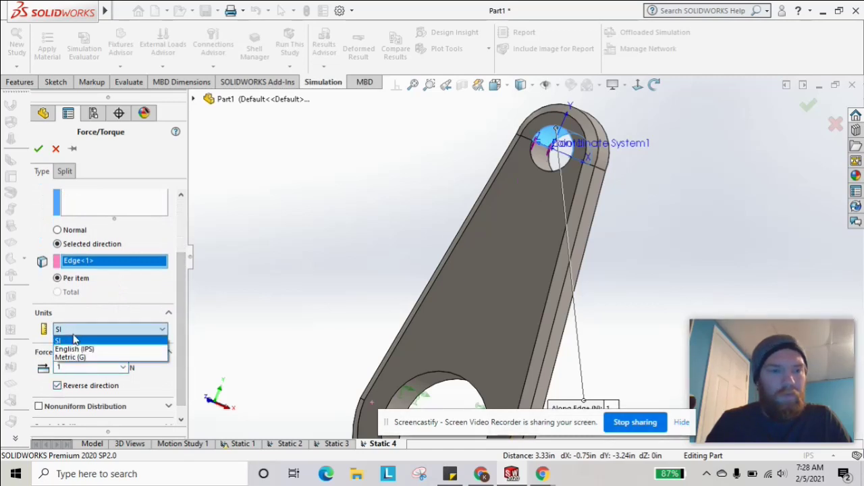
pyautogui.click(76, 348)
pyautogui.doubleClick(100, 367)
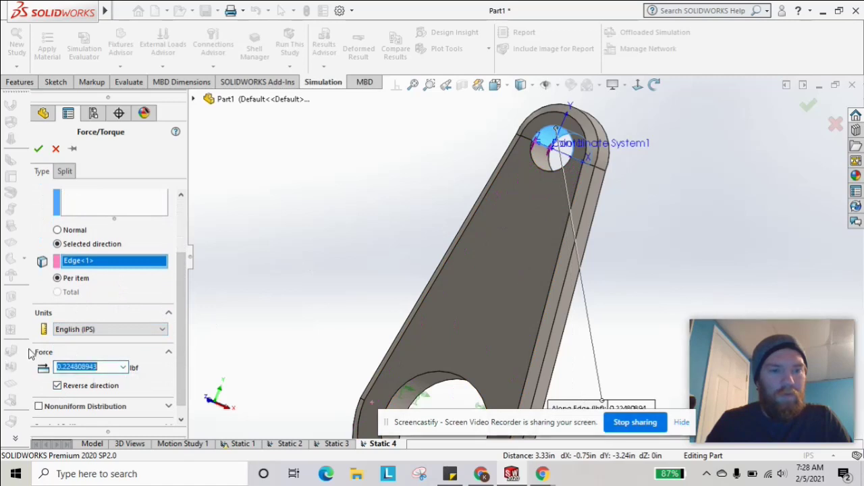
pyautogui.write('3000')
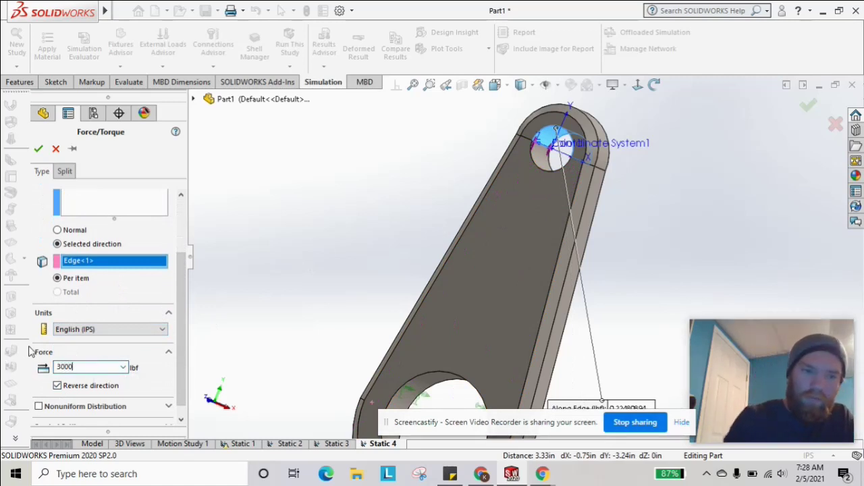
pyautogui.click(39, 150)
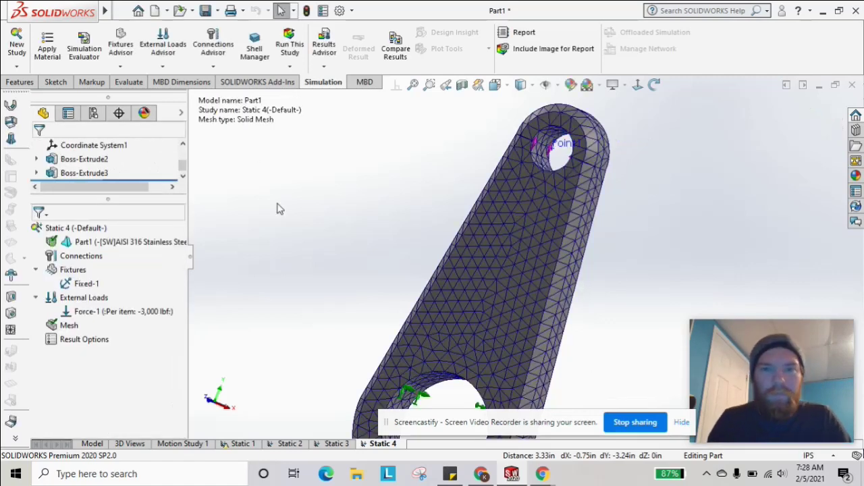
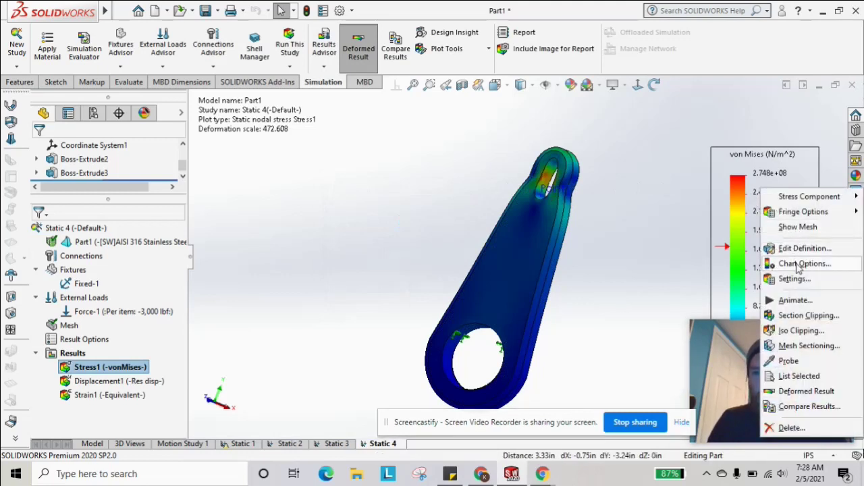
# Step: Change the von Mises stress plot's units to ksi and accept the plot definition
pyautogui.click(379, 193)
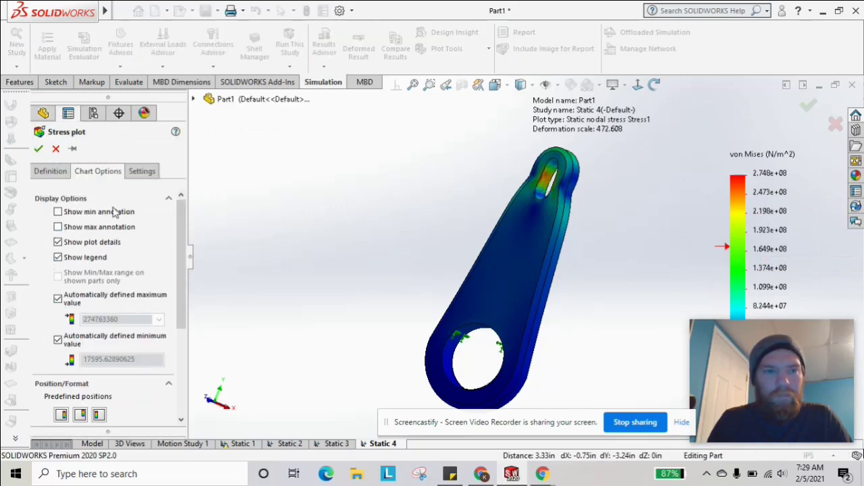
pyautogui.click(140, 173)
pyautogui.click(98, 173)
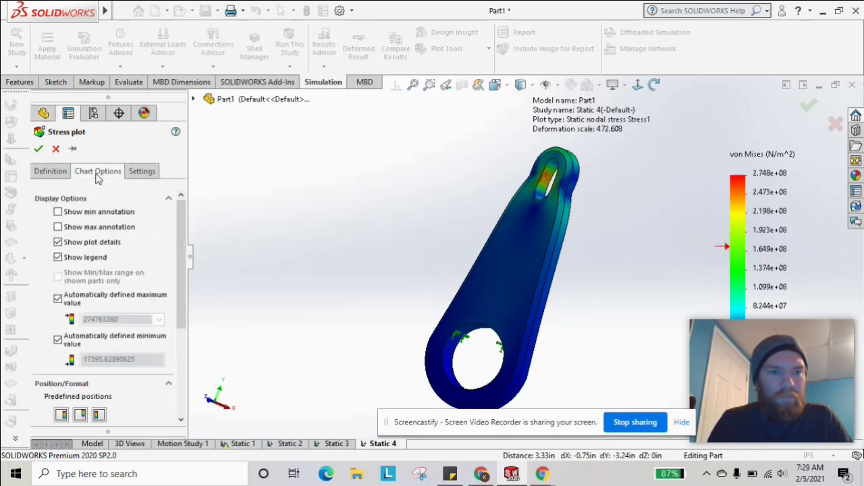
pyautogui.click(57, 175)
pyautogui.click(60, 217)
pyautogui.click(67, 234)
pyautogui.click(67, 233)
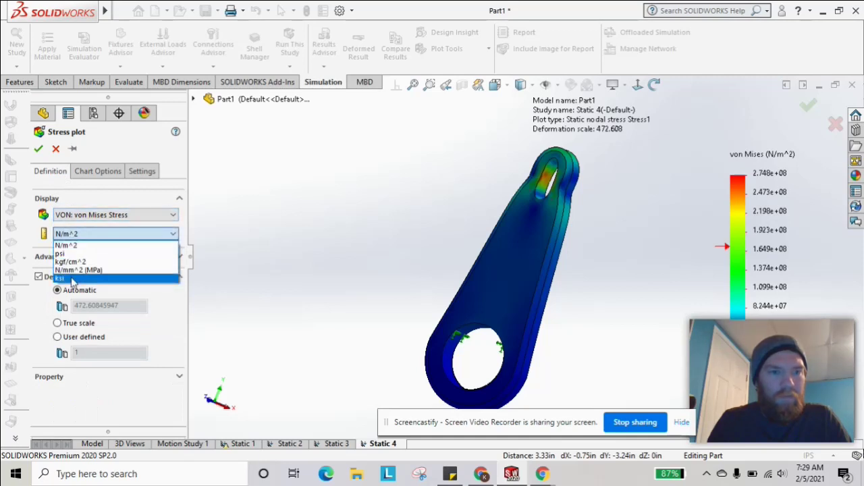
pyautogui.click(64, 277)
pyautogui.click(39, 151)
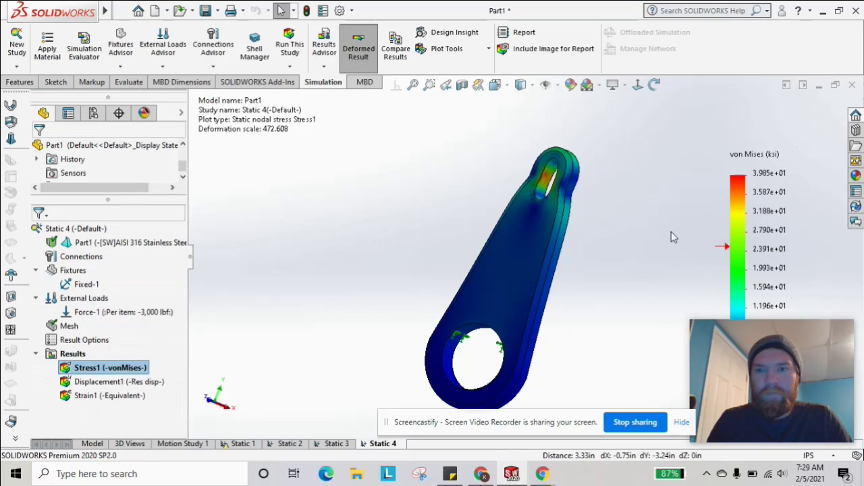
# Step: Turn off the automatically defined maximum in the stress plot's chart options and set the maximum to 70 ksi
pyautogui.rightClick(748, 212)
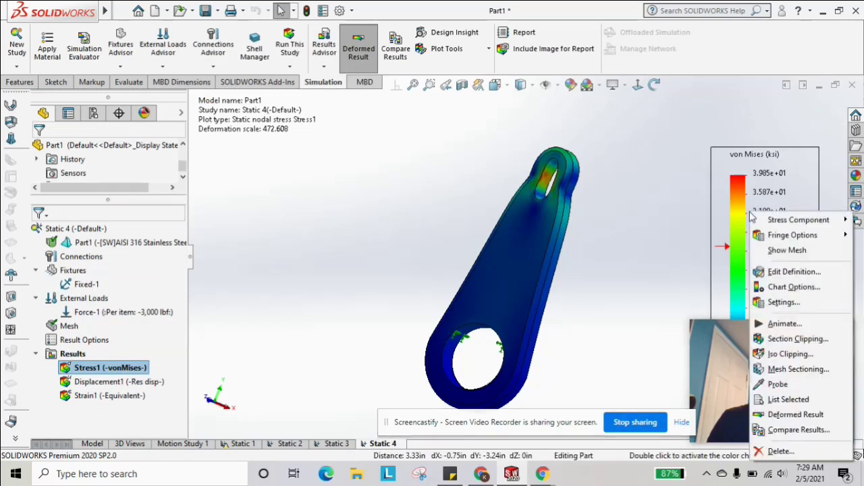
pyautogui.click(780, 290)
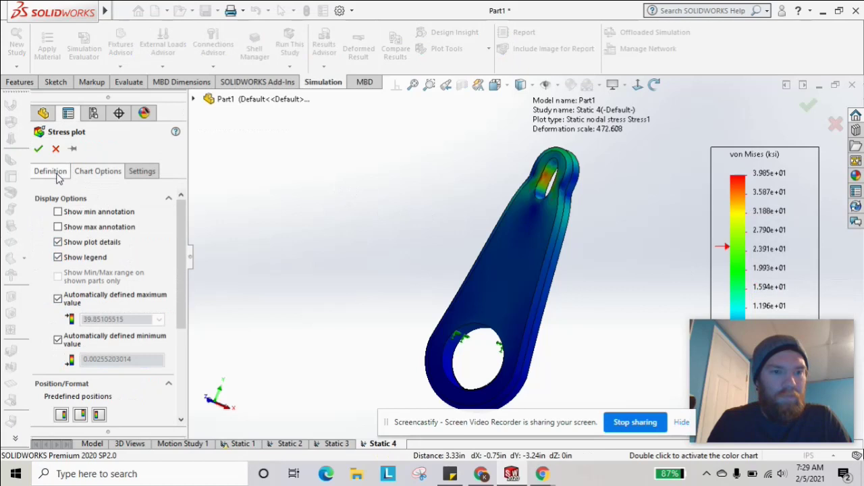
pyautogui.click(51, 172)
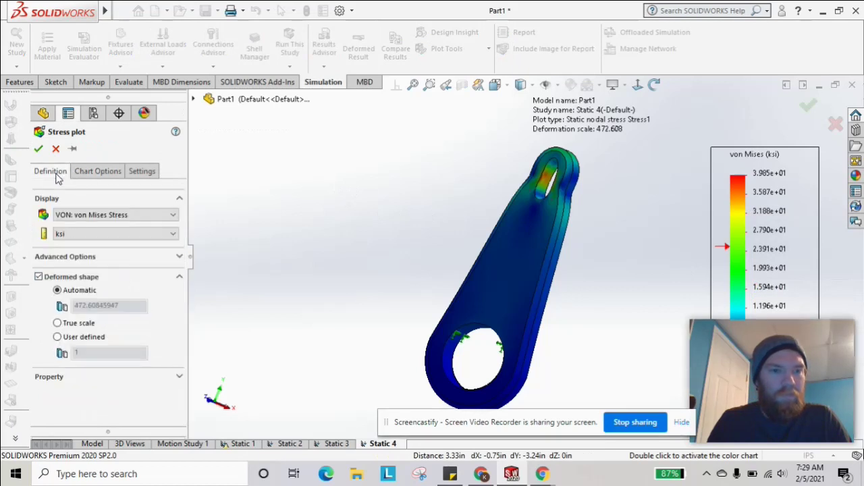
pyautogui.click(91, 172)
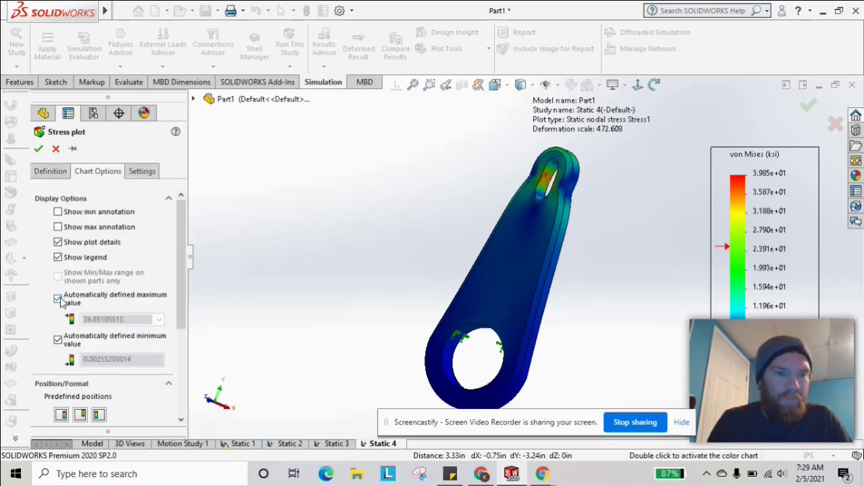
pyautogui.scroll(-1, 179, 264)
pyautogui.click(57, 260)
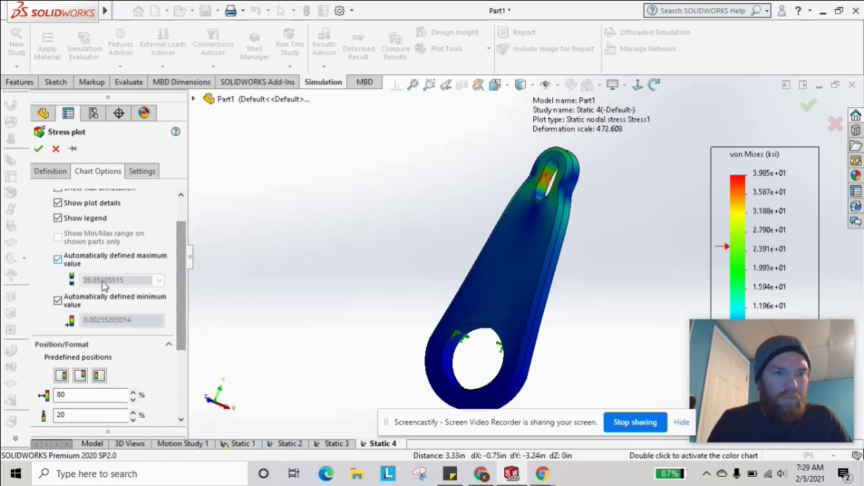
pyautogui.doubleClick(134, 301)
pyautogui.write('70')
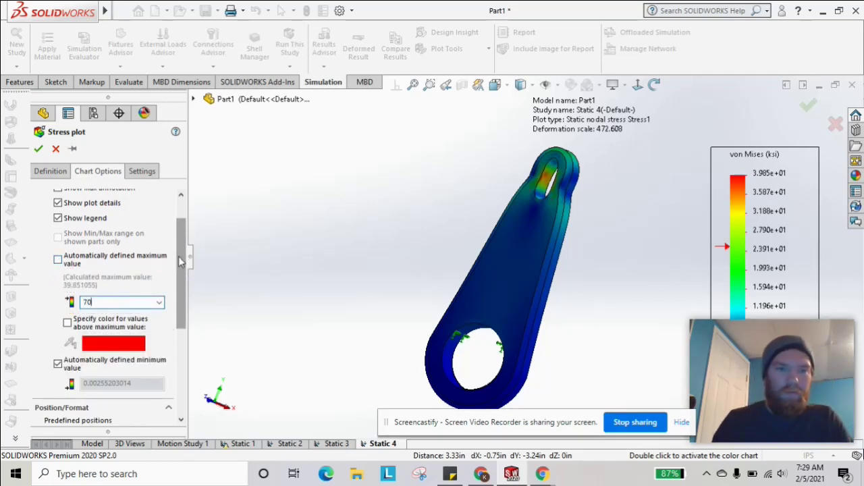
pyautogui.press('Return')
# Step: Turn off the automatically defined minimum, set the stress legend's minimum to 0 and accept the chart options
pyautogui.scroll(-2, 40, 297)
pyautogui.click(57, 280)
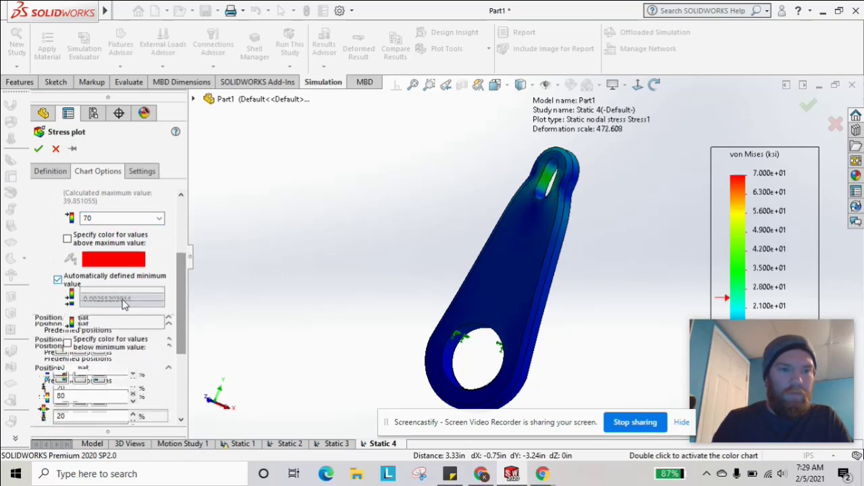
pyautogui.moveTo(135, 321); pyautogui.dragTo(33, 319)
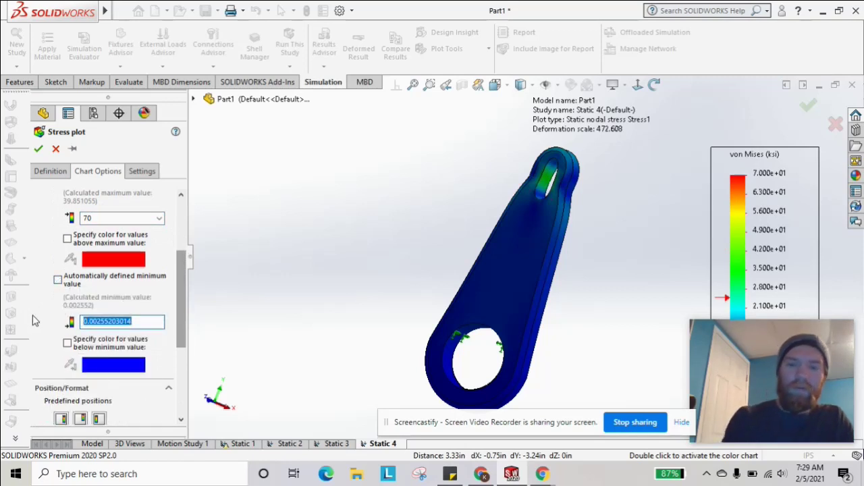
pyautogui.write('0')
pyautogui.click(38, 150)
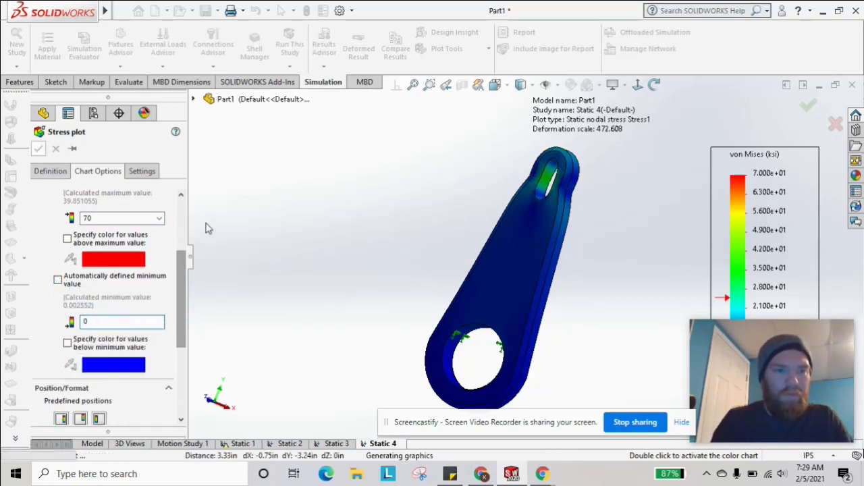
# Step: Show the maximum annotation on Static 4's stress plot, accept it, and move its label off the link beside the small hole
pyautogui.moveTo(376, 285); pyautogui.dragTo(406, 237, button='middle')
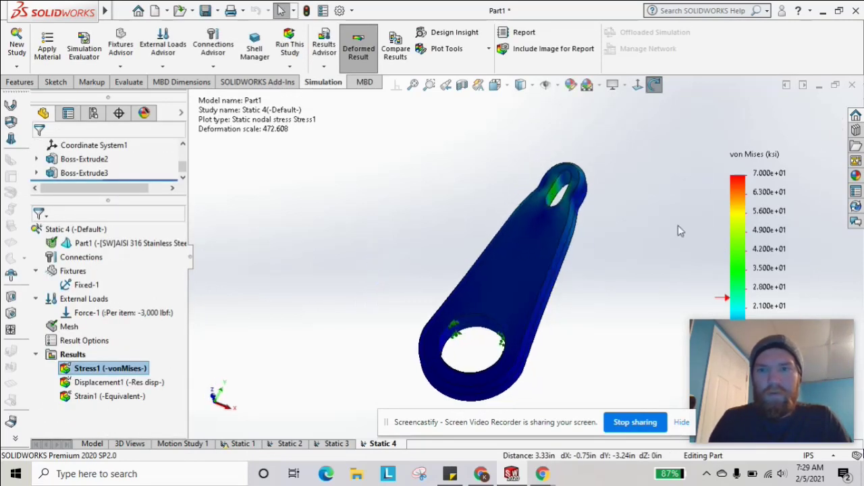
pyautogui.rightClick(765, 208)
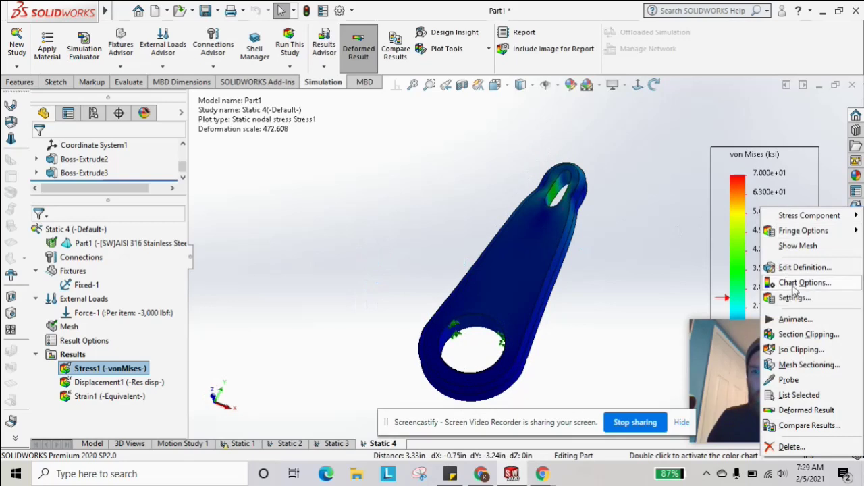
pyautogui.click(526, 254)
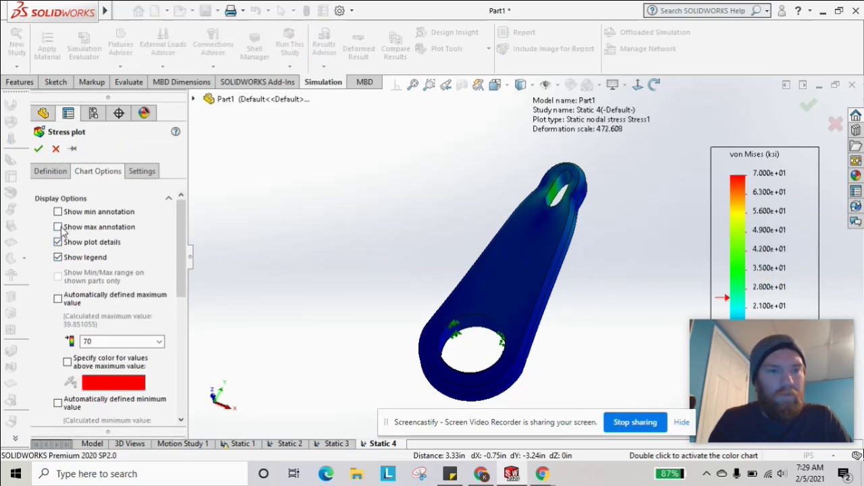
pyautogui.click(59, 228)
pyautogui.click(39, 149)
pyautogui.moveTo(557, 206); pyautogui.dragTo(442, 171)
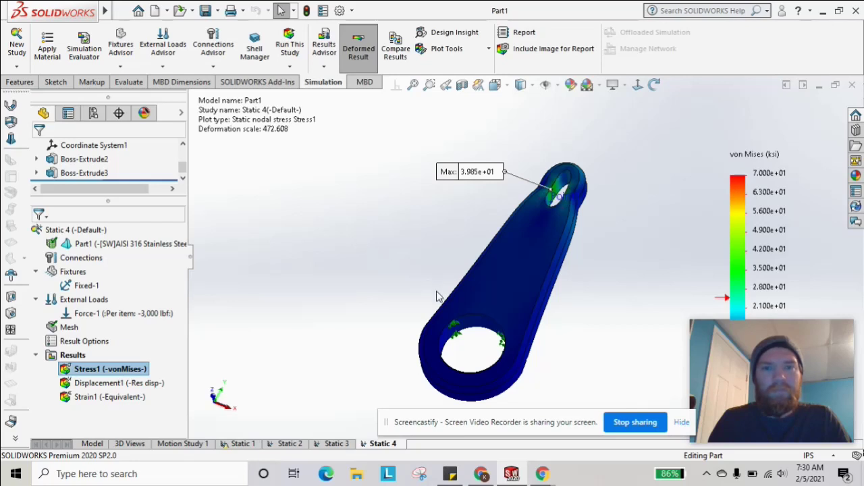
# Step: Switch to the Static 3 study and show its von Mises stress plot
pyautogui.click(337, 446)
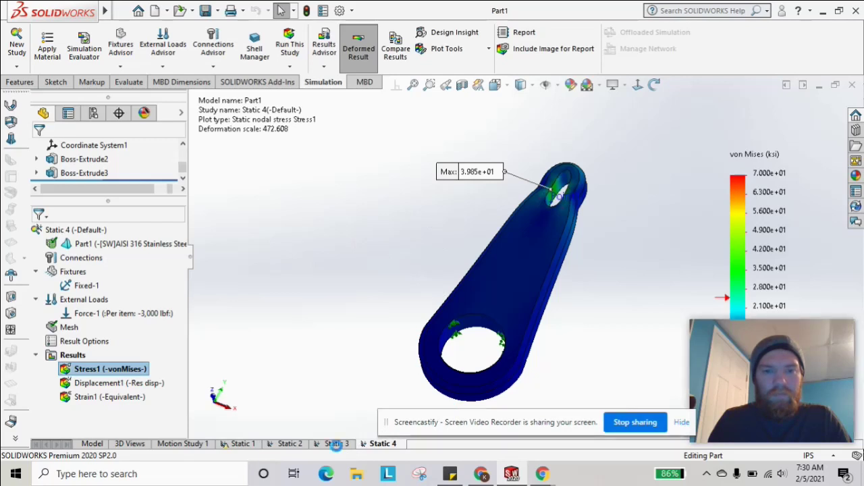
pyautogui.click(372, 447)
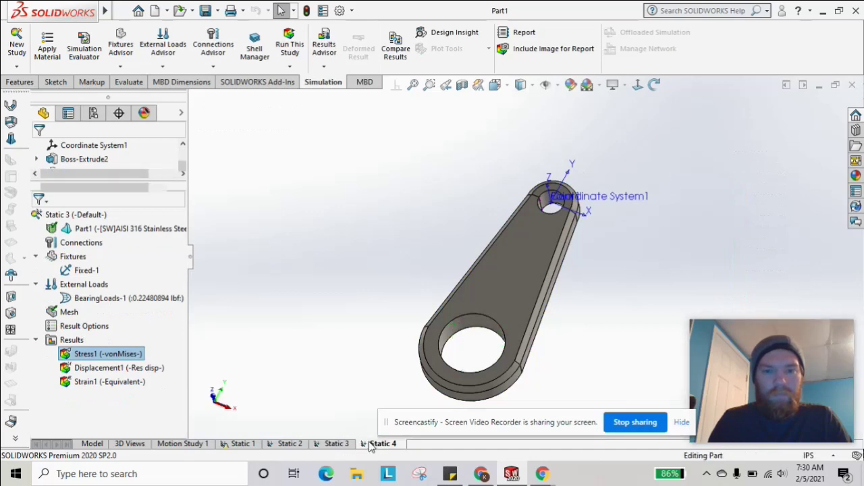
pyautogui.click(336, 446)
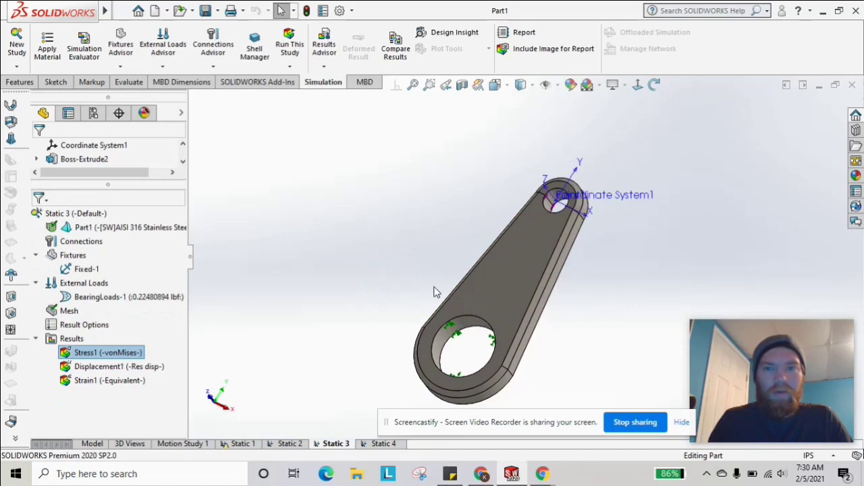
pyautogui.rightClick(110, 353)
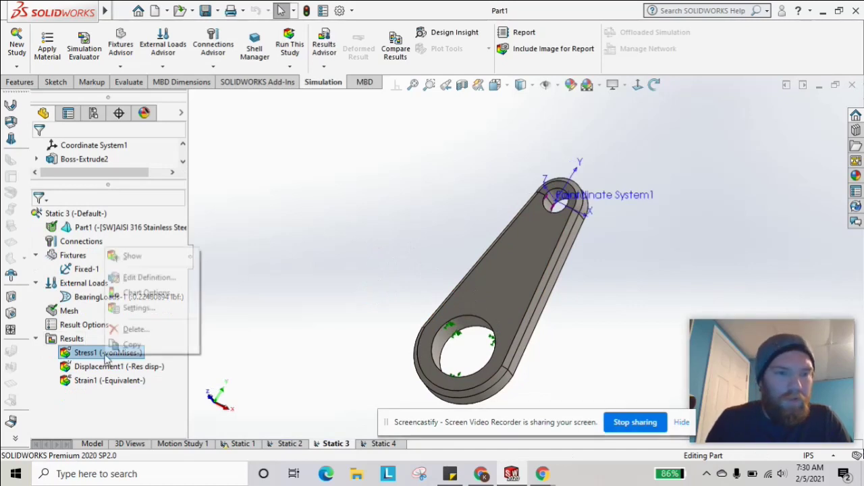
pyautogui.click(157, 258)
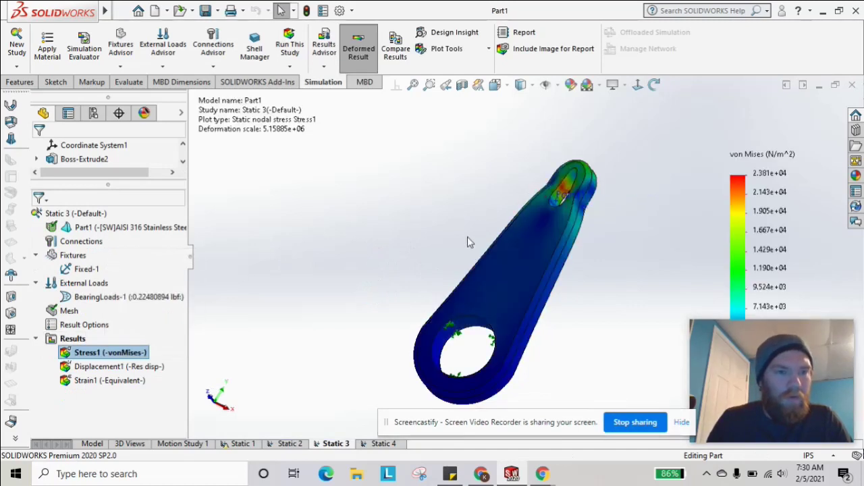
# Step: Change the units of Static 3's von Mises stress plot to ksi
pyautogui.rightClick(745, 188)
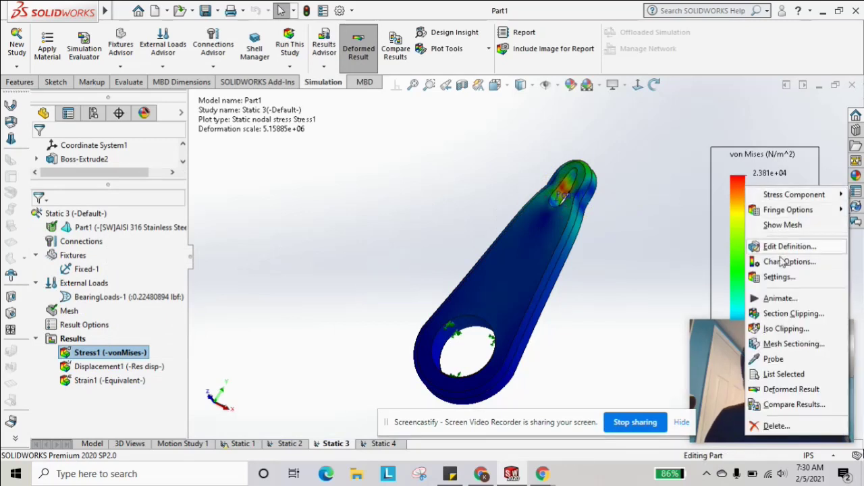
pyautogui.press('Escape')
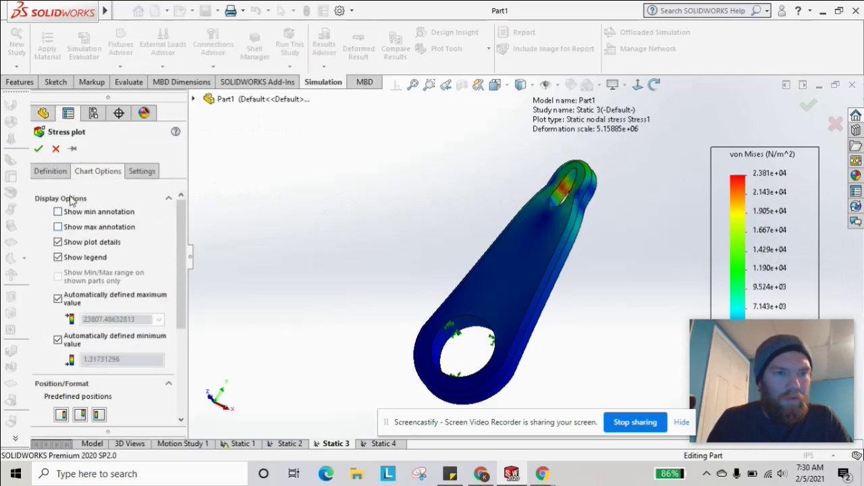
pyautogui.click(58, 172)
pyautogui.click(70, 234)
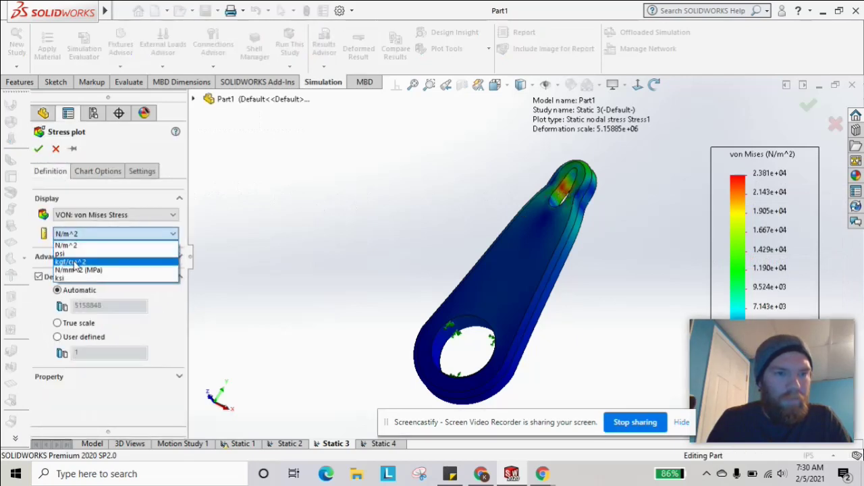
pyautogui.click(70, 277)
# Step: Turn off the automatically defined maximum value for Static 3's stress legend and accept the plot settings
pyautogui.click(94, 174)
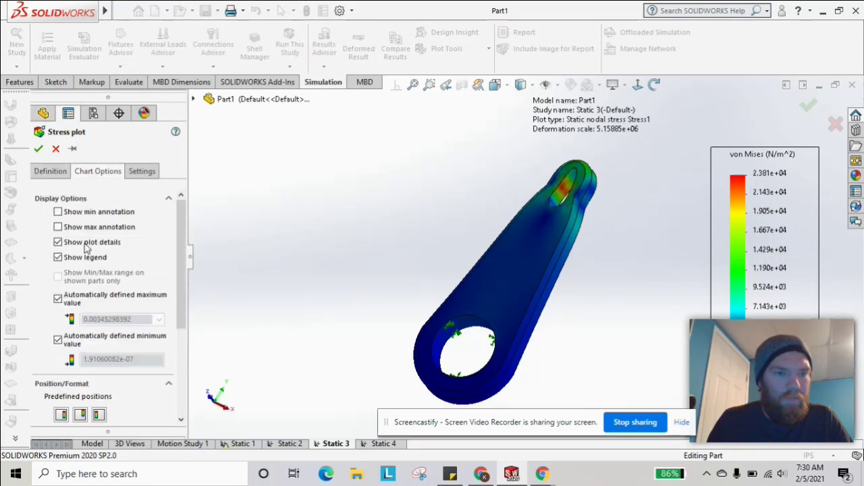
pyautogui.click(141, 173)
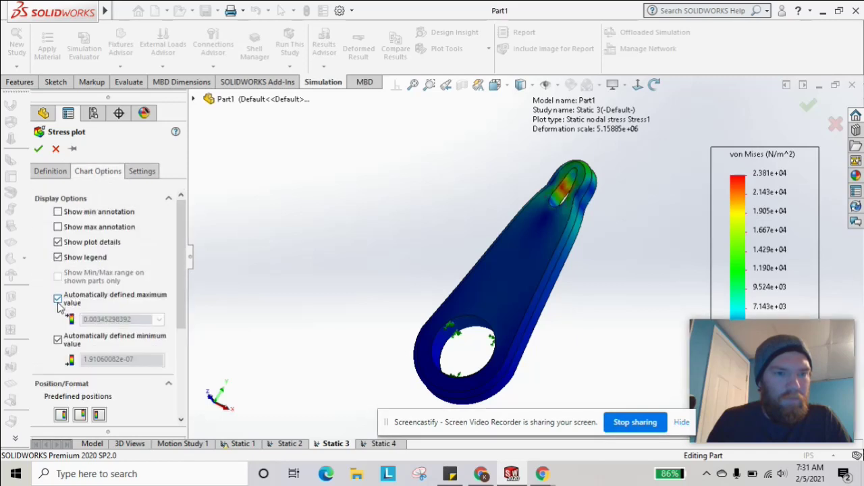
pyautogui.click(58, 299)
pyautogui.click(102, 342)
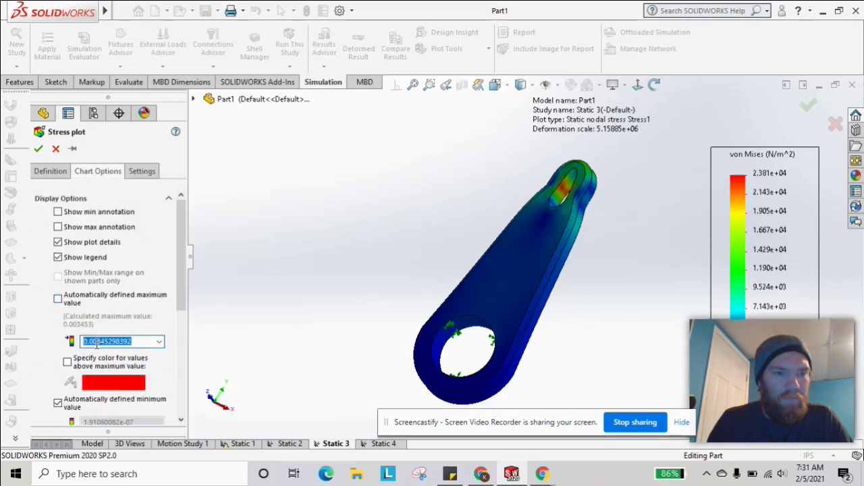
pyautogui.moveTo(182, 253); pyautogui.dragTo(181, 284)
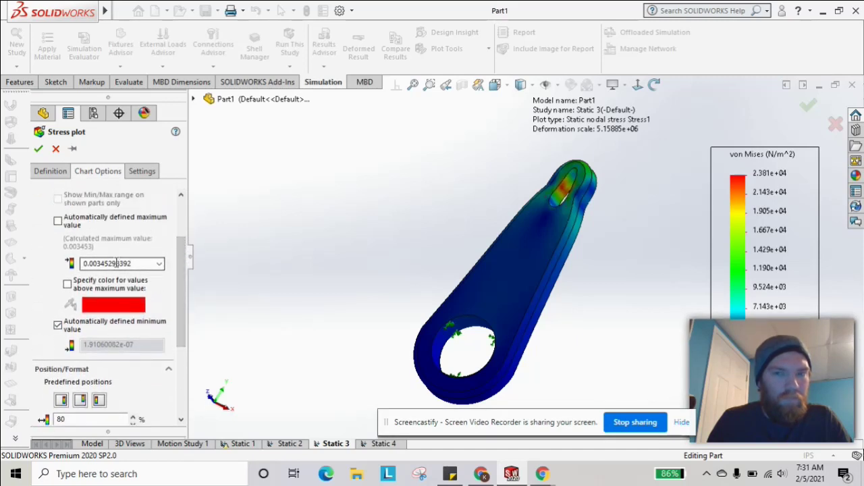
pyautogui.click(55, 170)
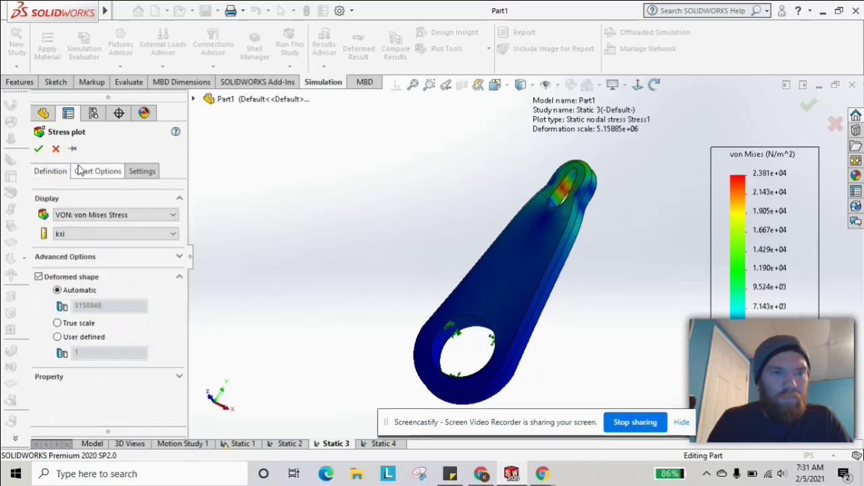
pyautogui.click(89, 173)
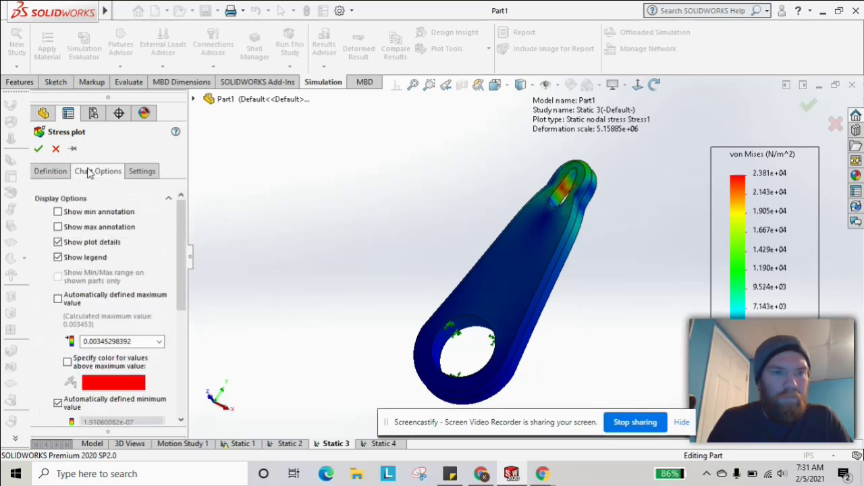
pyautogui.click(53, 174)
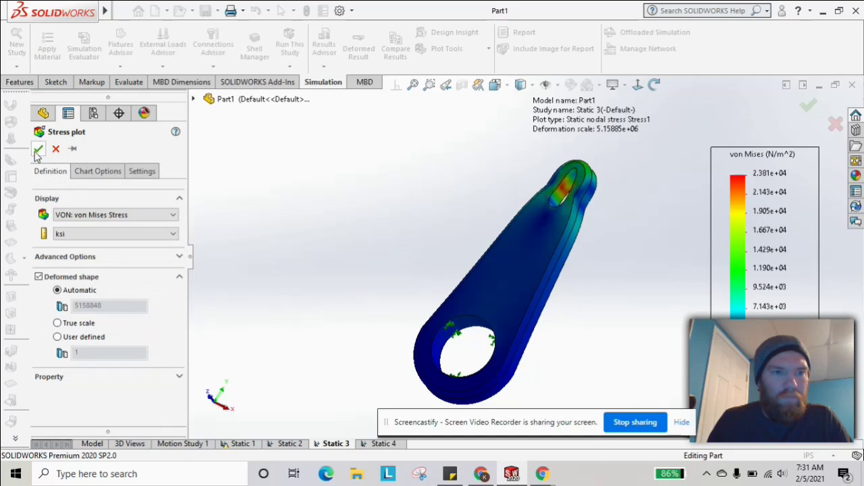
pyautogui.click(37, 150)
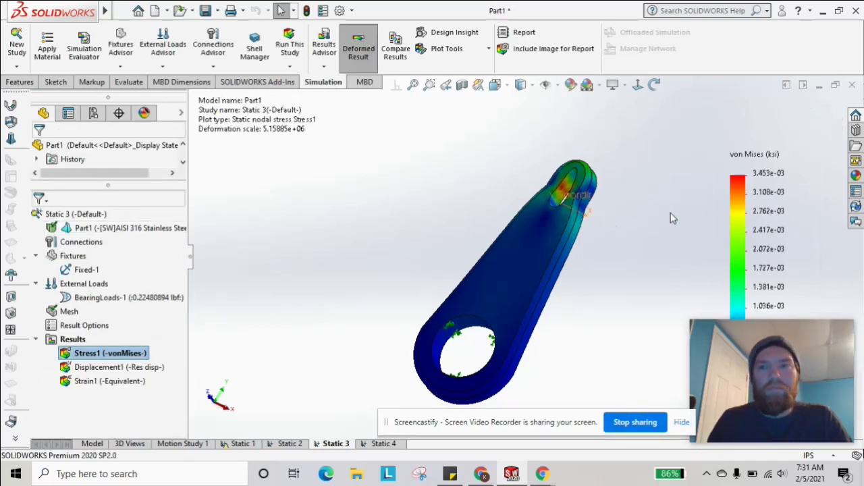
# Step: Reopen the chart options of Static 3's stress plot and set the legend's maximum to 70 ksi
pyautogui.rightClick(715, 212)
pyautogui.click(789, 287)
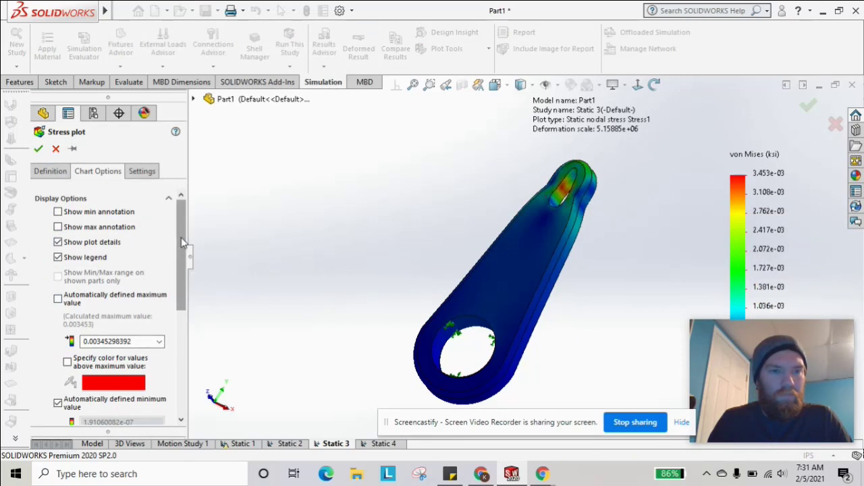
pyautogui.click(143, 172)
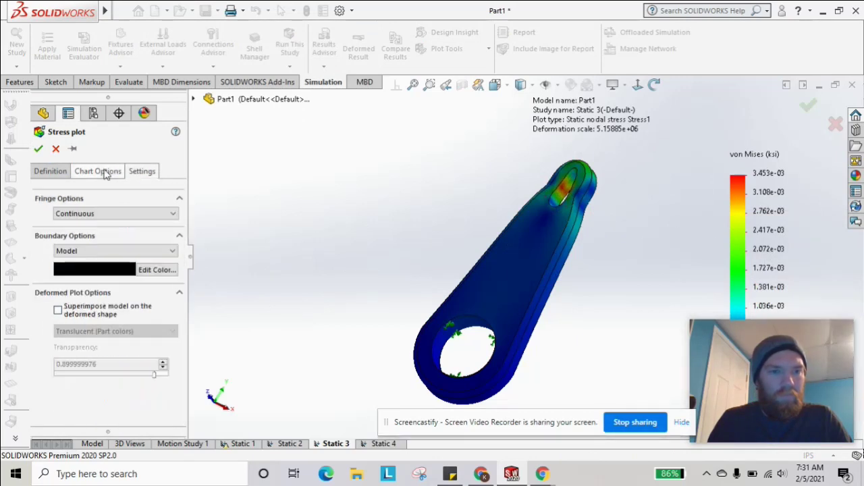
pyautogui.click(105, 174)
pyautogui.scroll(-5, 135, 300)
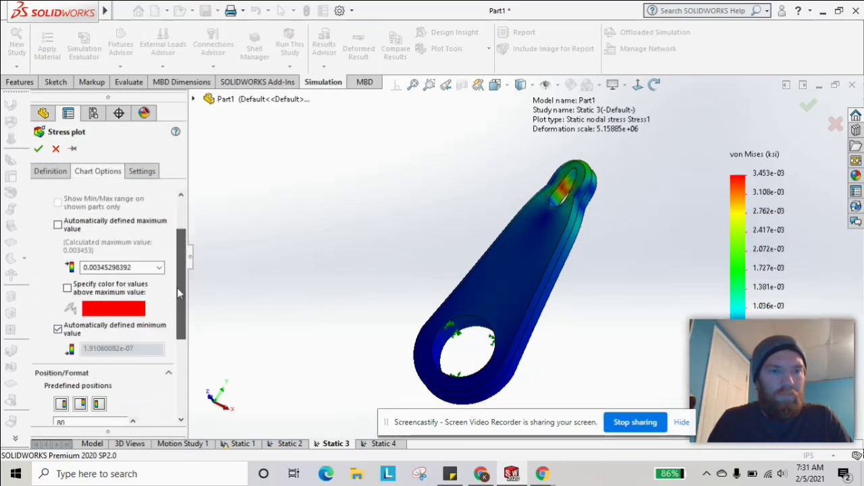
pyautogui.doubleClick(146, 216)
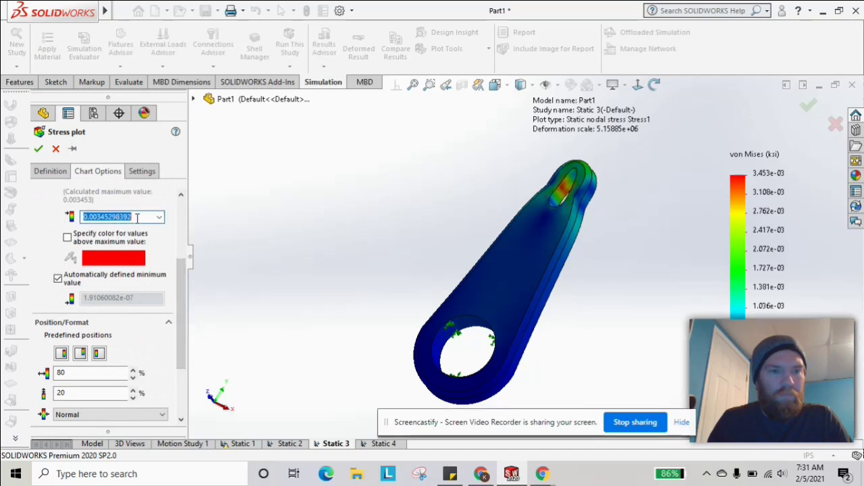
pyautogui.write('70')
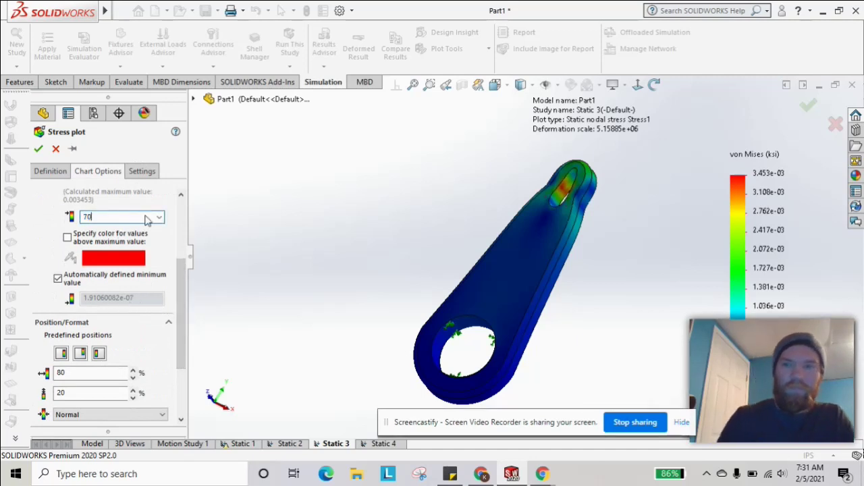
# Step: Turn off the automatically defined minimum, set Static 3's legend minimum to 0 and accept the chart options
pyautogui.click(58, 279)
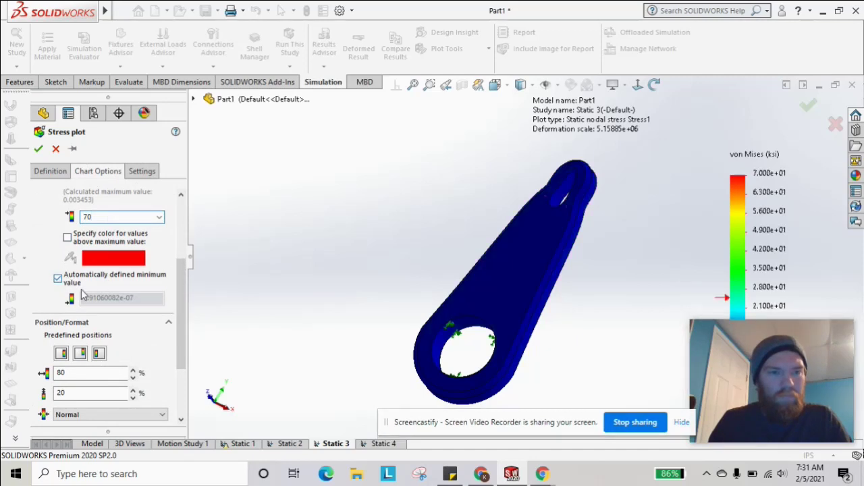
pyautogui.doubleClick(138, 320)
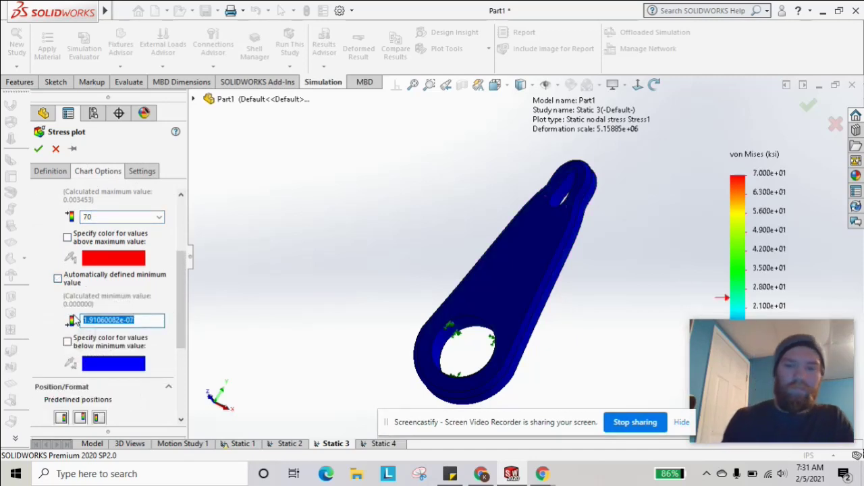
pyautogui.write('0')
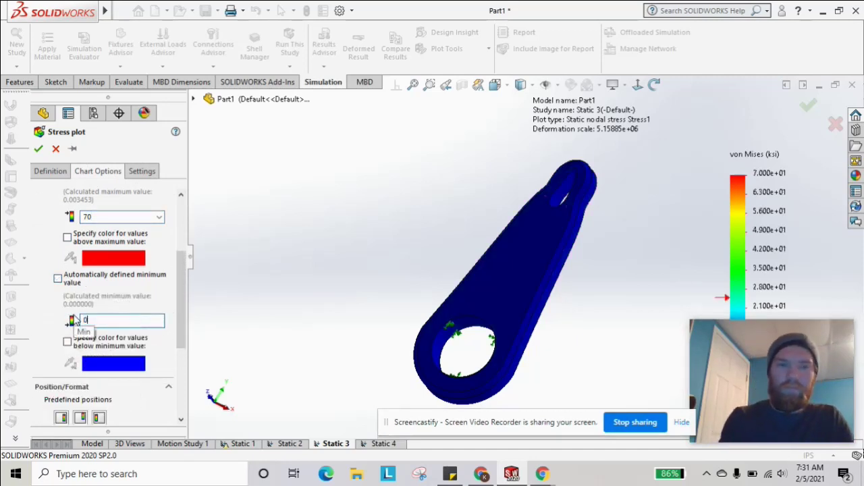
pyautogui.click(39, 148)
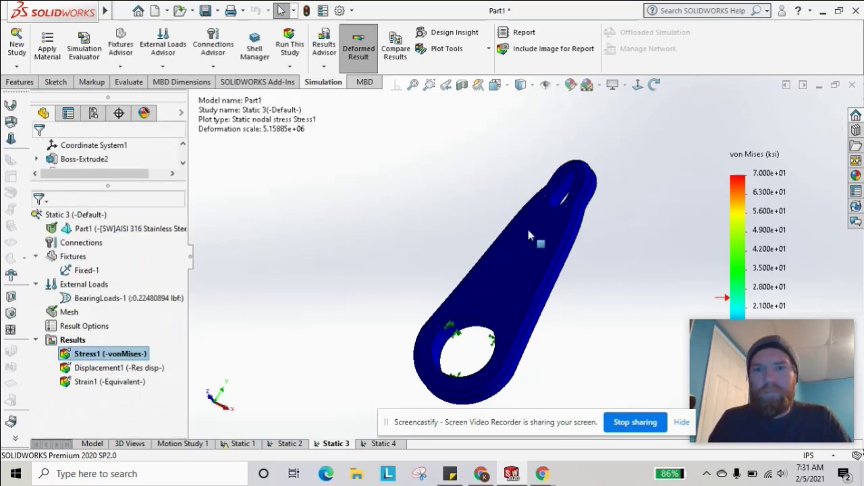
# Step: Show the maximum annotation on Static 3's stress plot, check the plot's units and accept the settings
pyautogui.rightClick(738, 286)
pyautogui.click(787, 287)
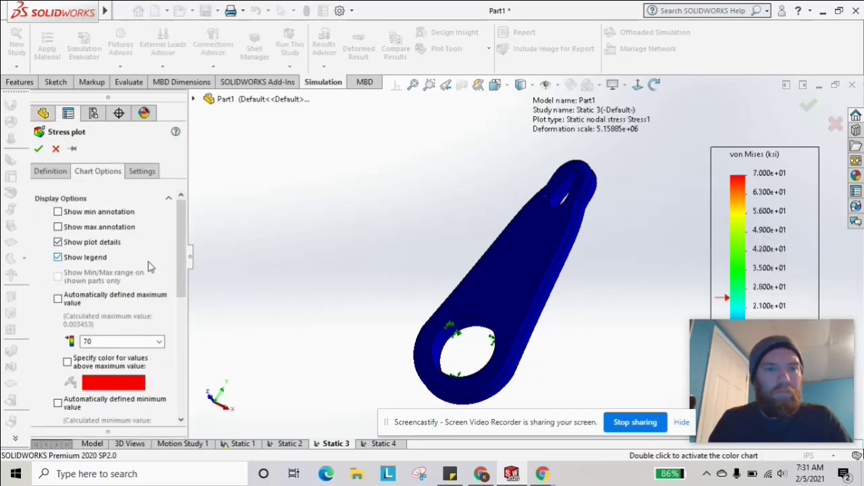
pyautogui.click(58, 227)
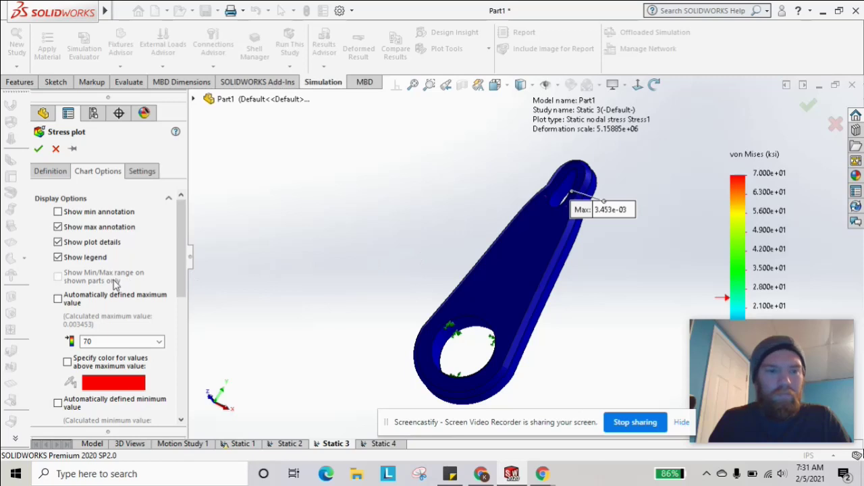
pyautogui.moveTo(179, 224)
pyautogui.mouseDown()
pyautogui.moveTo(181, 368)
pyautogui.moveTo(180, 223)
pyautogui.mouseUp()
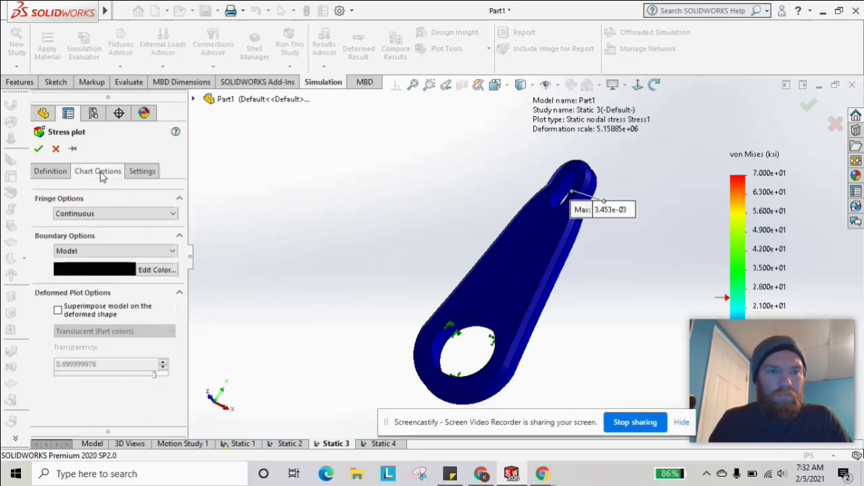
pyautogui.click(102, 174)
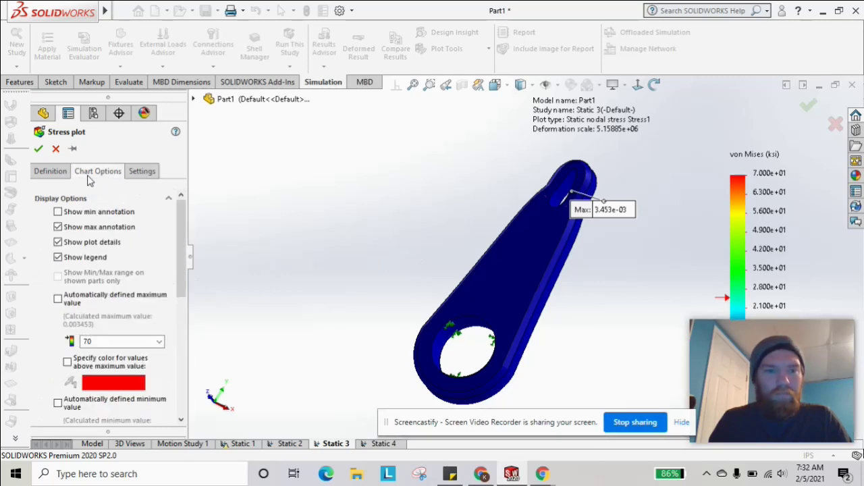
pyautogui.click(52, 174)
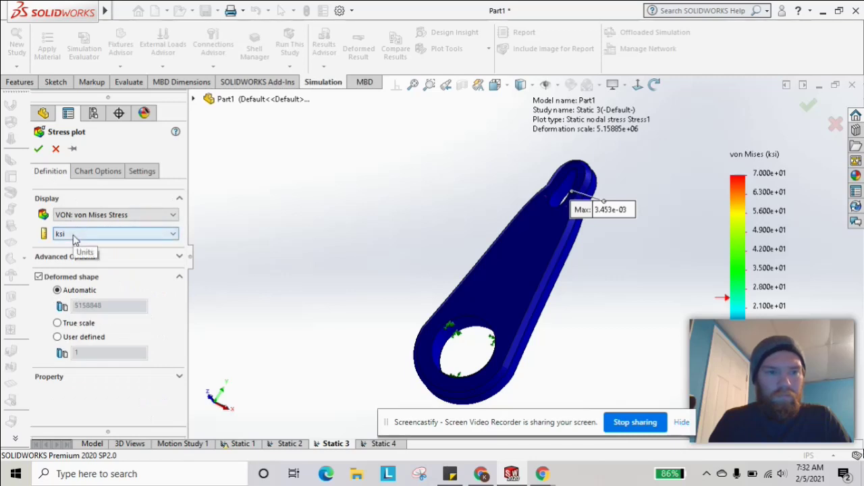
pyautogui.click(38, 150)
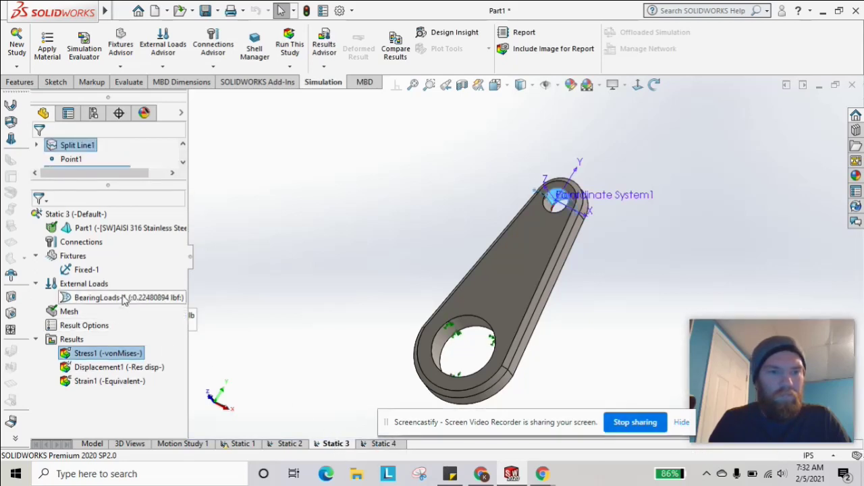
# Step: Edit Static 3's bearing load on the small hole and set its Y-direction force to 3000 lbf
pyautogui.rightClick(123, 297)
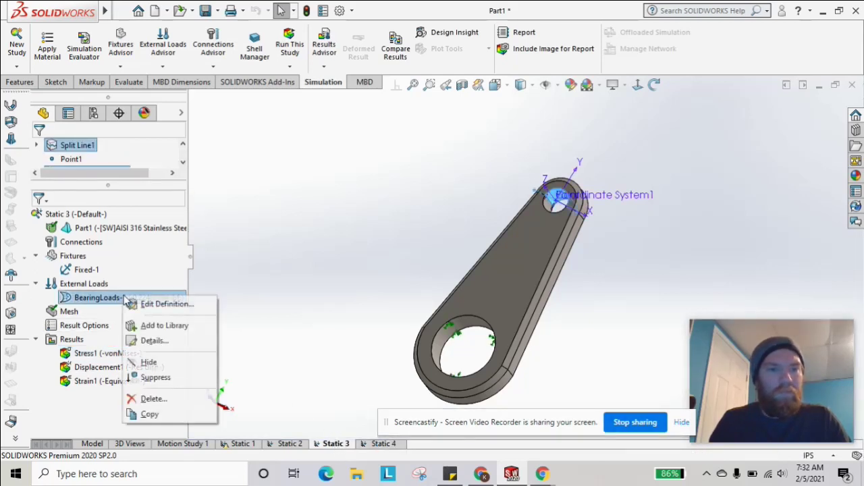
pyautogui.click(161, 305)
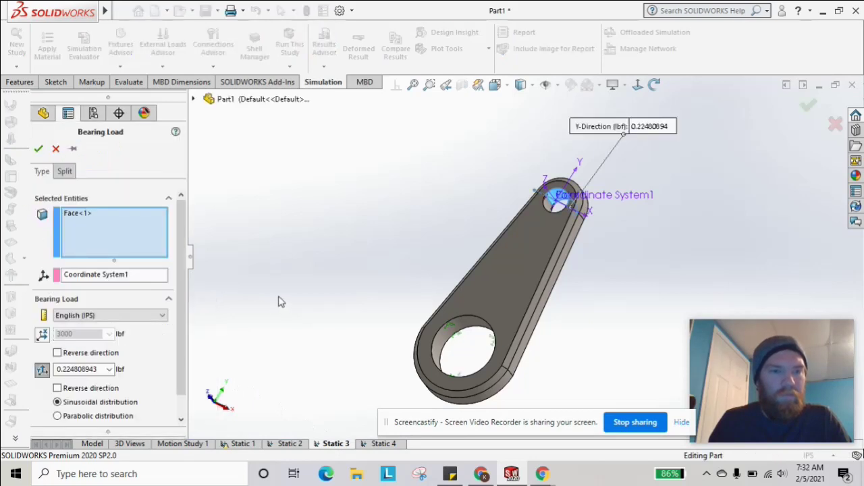
pyautogui.doubleClick(85, 370)
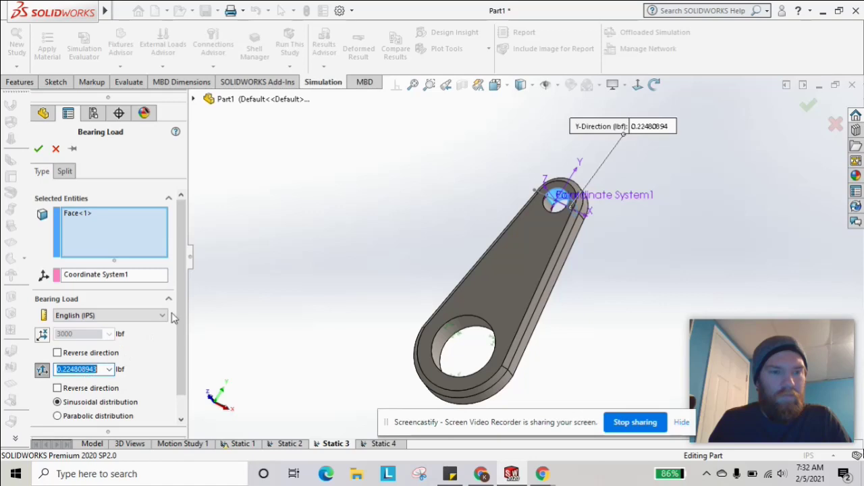
pyautogui.write('3000')
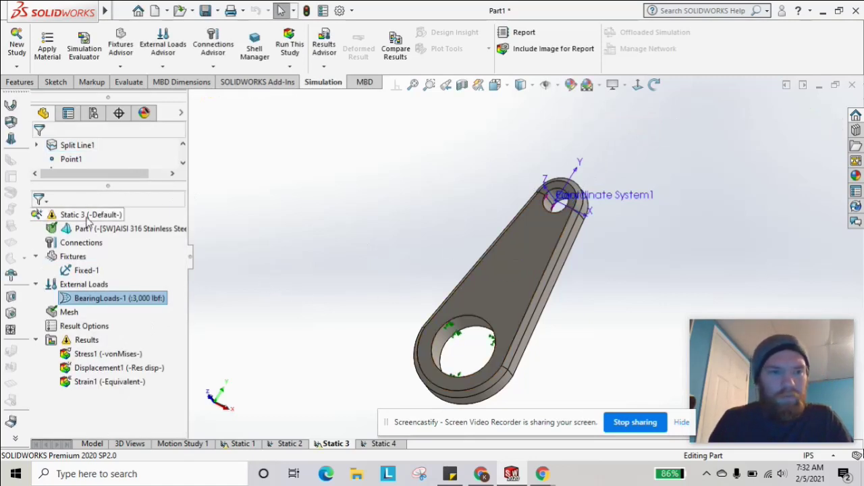
# Step: Rerun the Static 3 study with the updated bearing load and save the part
pyautogui.rightClick(87, 215)
pyautogui.click(111, 199)
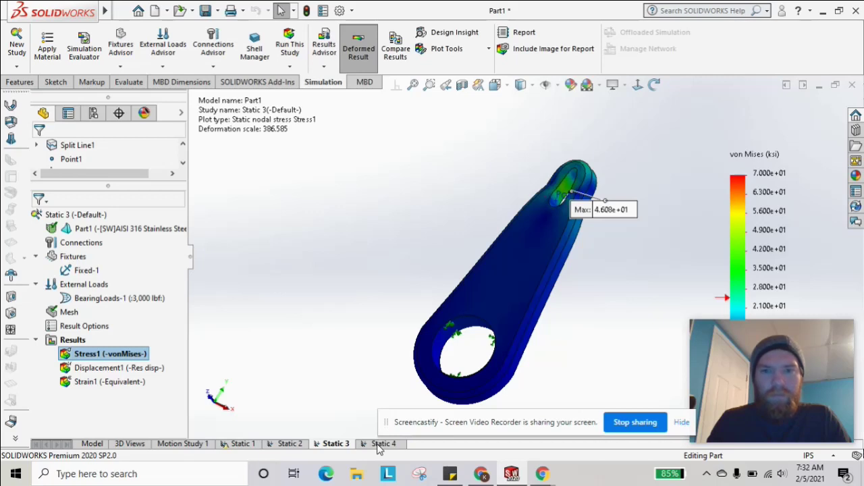
pyautogui.click(205, 10)
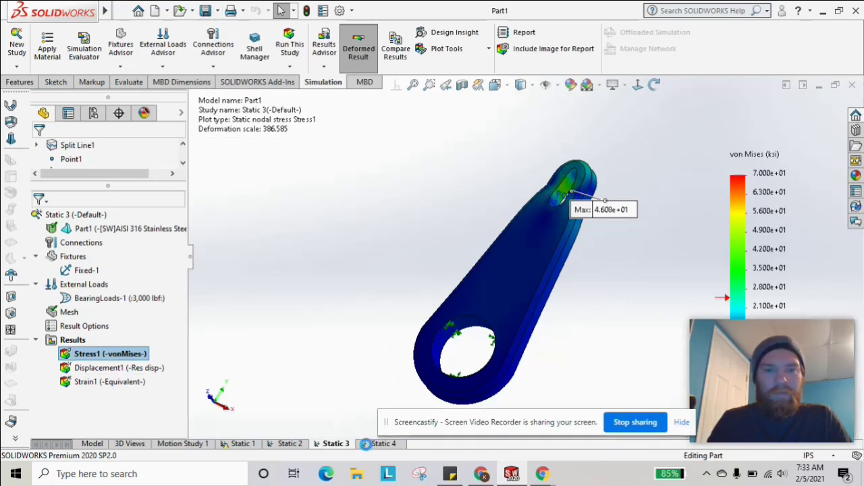
# Step: Switch to the Static 4 study and show its von Mises stress plot
pyautogui.doubleClick(125, 353)
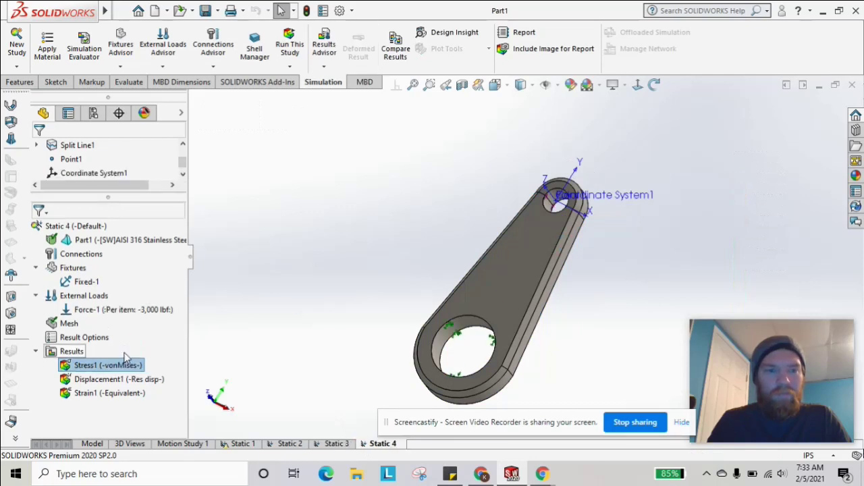
pyautogui.rightClick(119, 365)
pyautogui.click(143, 269)
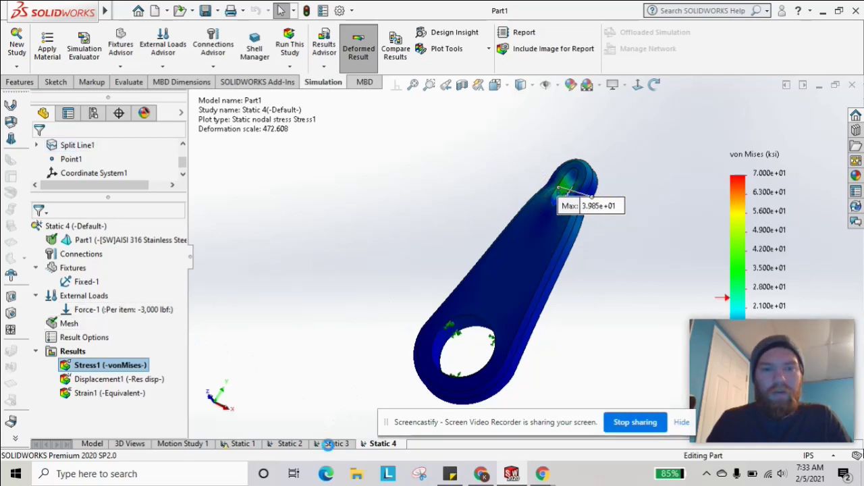
# Step: Return to the Static 3 study and show its von Mises stress plot for comparison with Static 4
pyautogui.rightClick(129, 364)
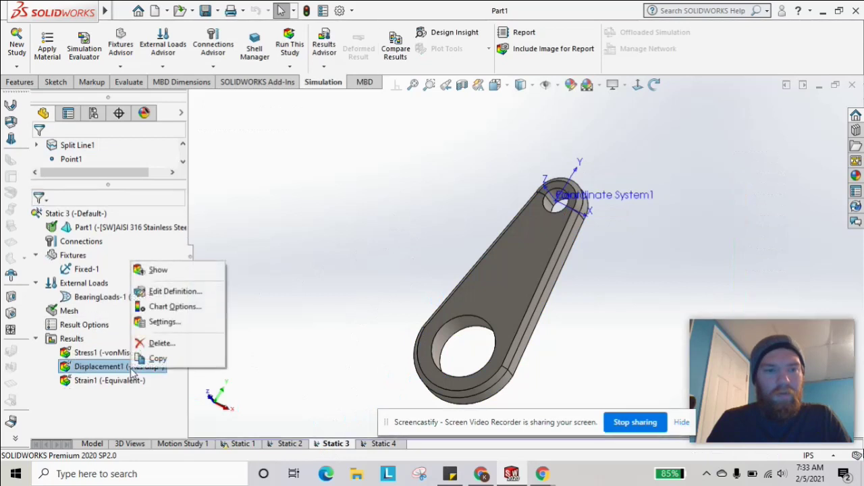
pyautogui.click(92, 357)
pyautogui.rightClick(93, 357)
pyautogui.click(113, 360)
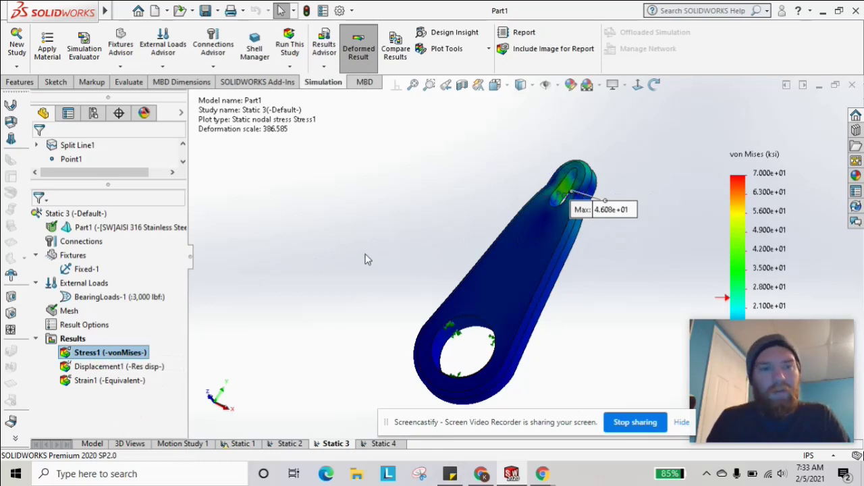
pyautogui.moveTo(371, 299); pyautogui.dragTo(621, 320, button='middle')
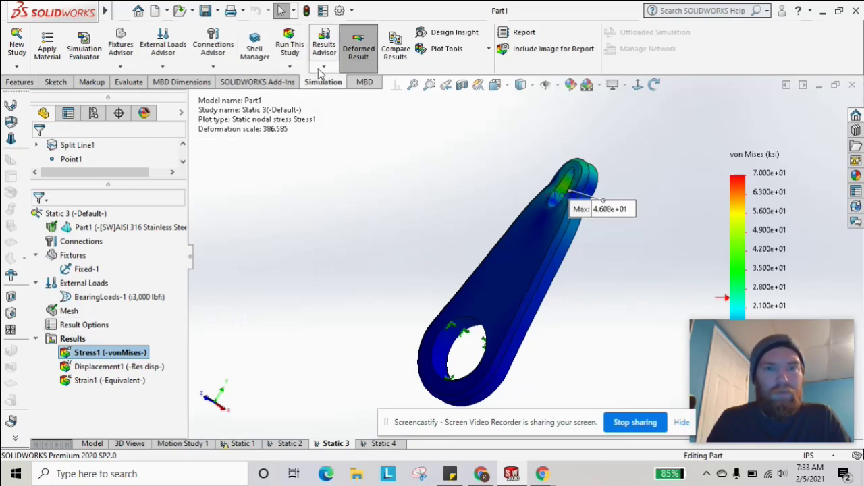
# Step: Add a factor of safety plot to Static 3 for all bodies using the Automatic failure criterion
pyautogui.click(291, 67)
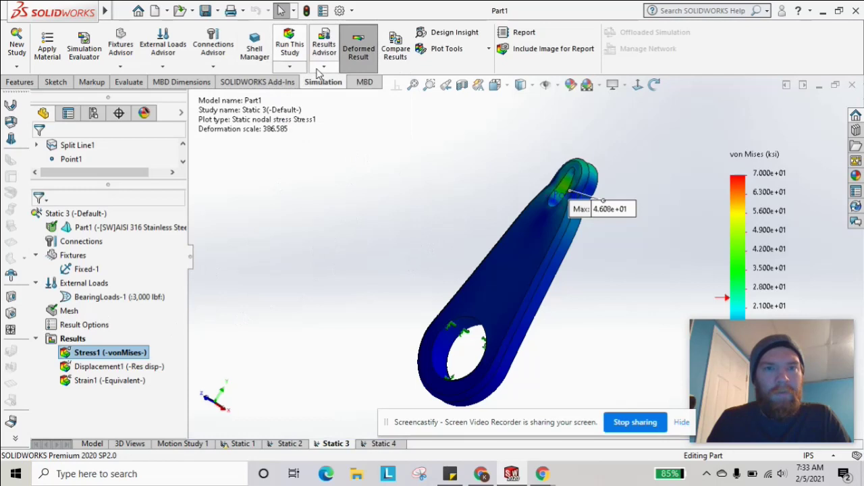
pyautogui.click(324, 70)
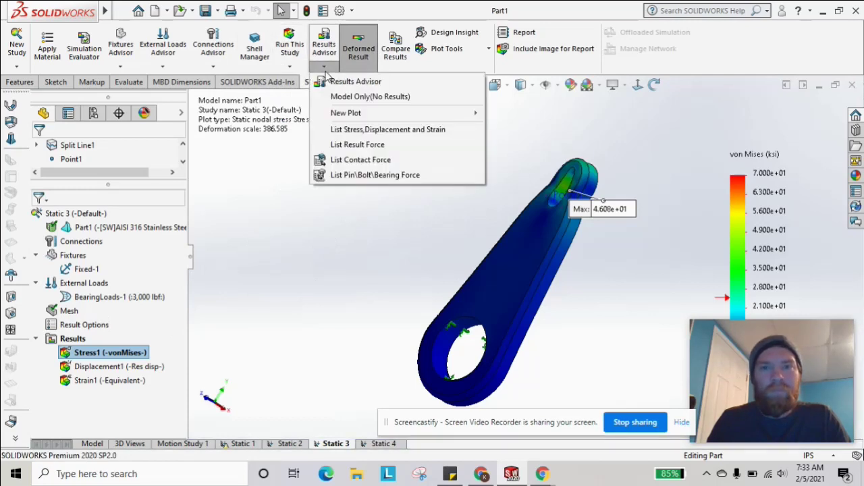
pyautogui.moveTo(352, 113)
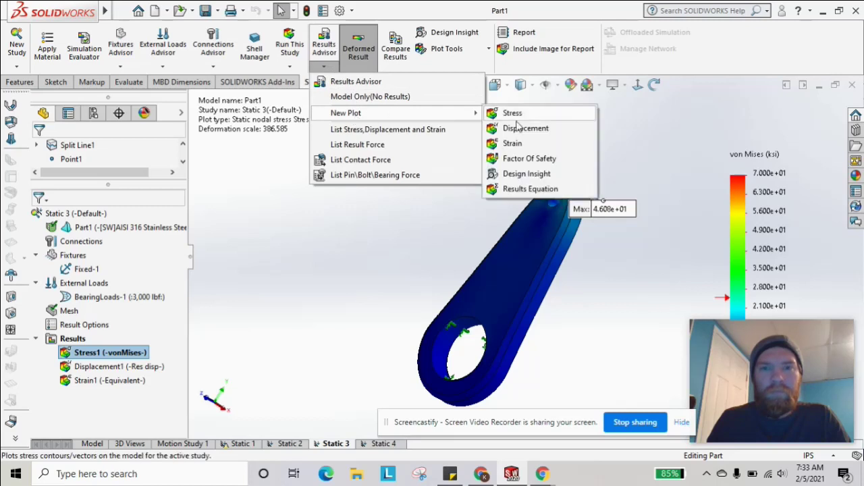
pyautogui.click(529, 158)
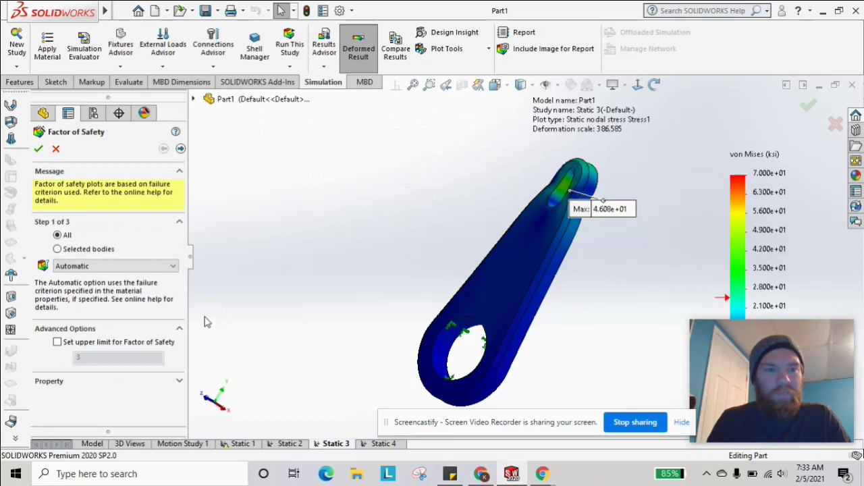
pyautogui.click(39, 149)
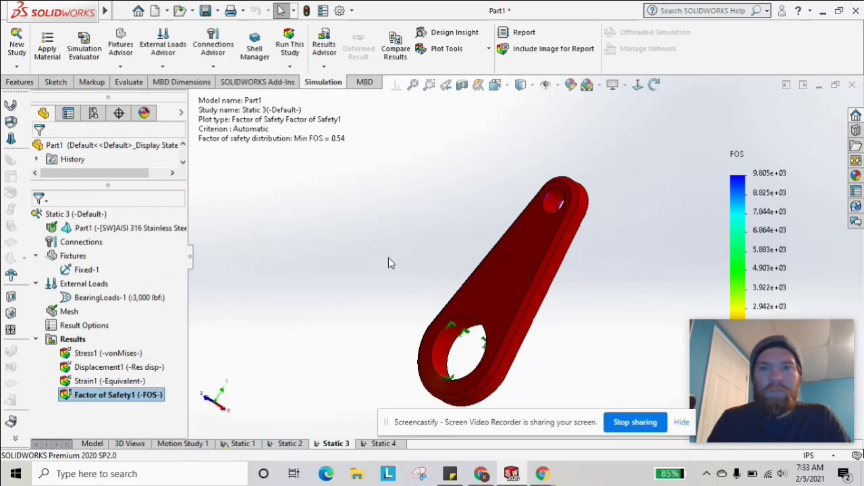
# Step: Turn off the automatically defined maximum for the factor of safety plot and set its legend maximum to 4
pyautogui.rightClick(129, 397)
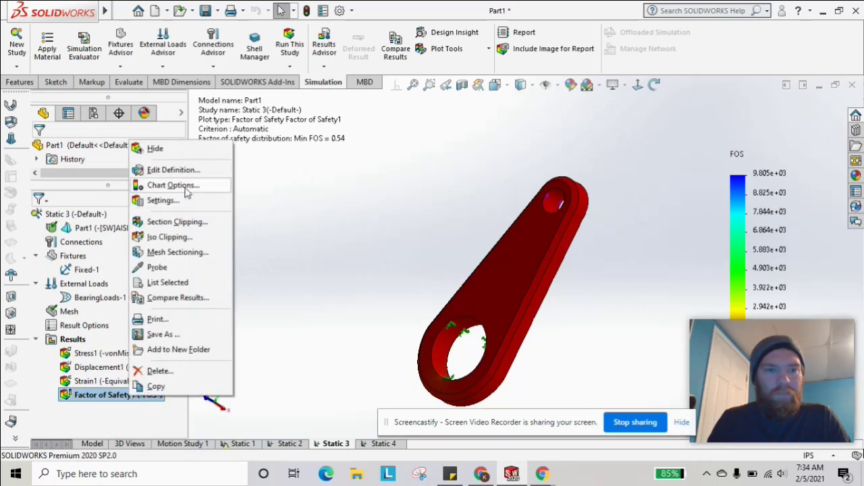
pyautogui.click(305, 207)
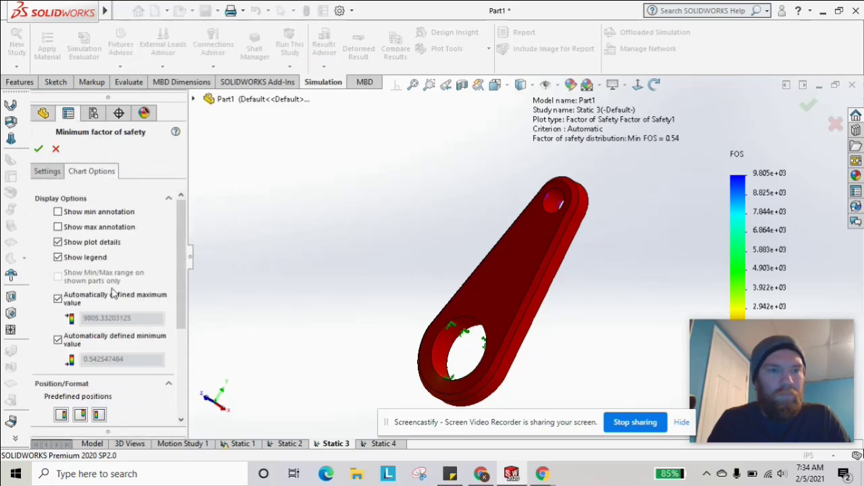
pyautogui.click(58, 299)
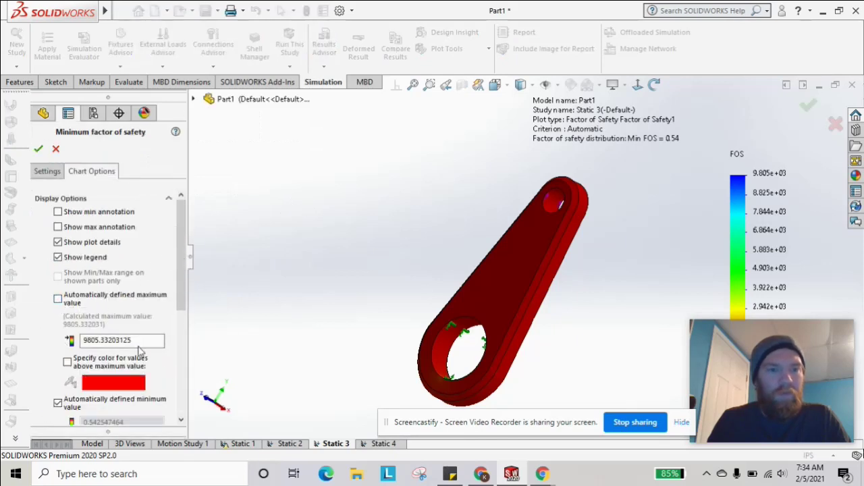
pyautogui.doubleClick(128, 340)
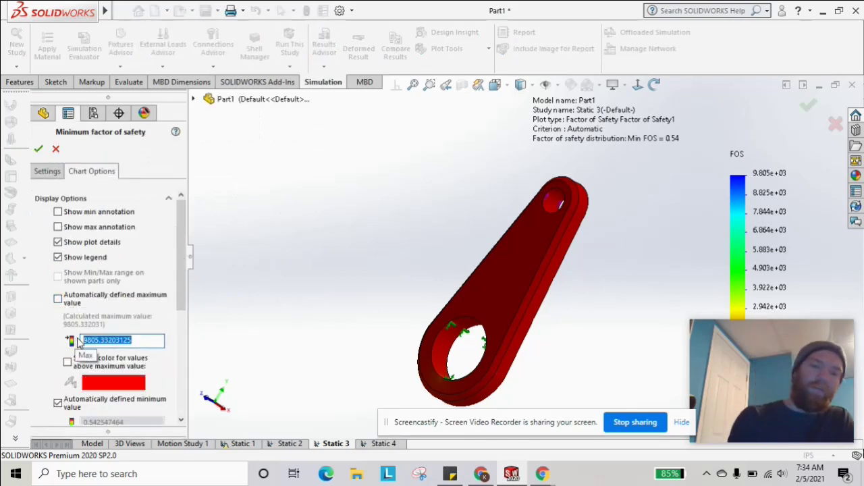
pyautogui.write('4')
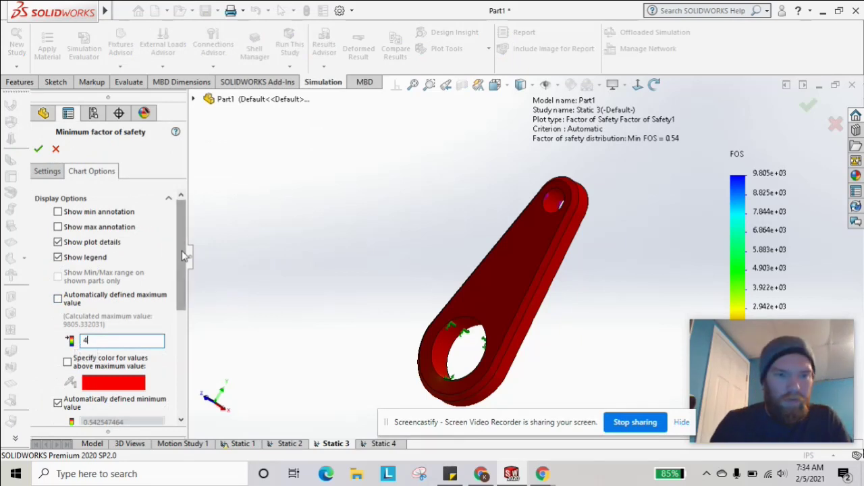
# Step: Turn off the automatically defined minimum for the factor of safety legend and set the minimum to 1
pyautogui.moveTo(184, 255); pyautogui.dragTo(179, 290)
pyautogui.click(58, 305)
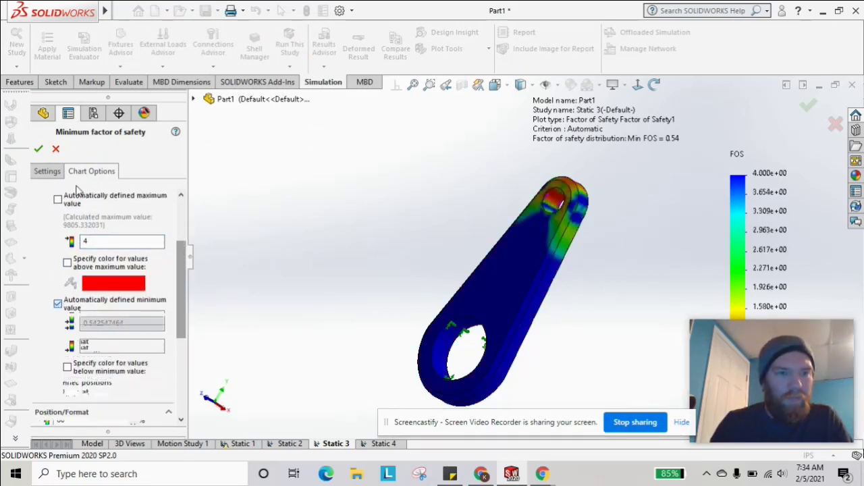
pyautogui.doubleClick(130, 345)
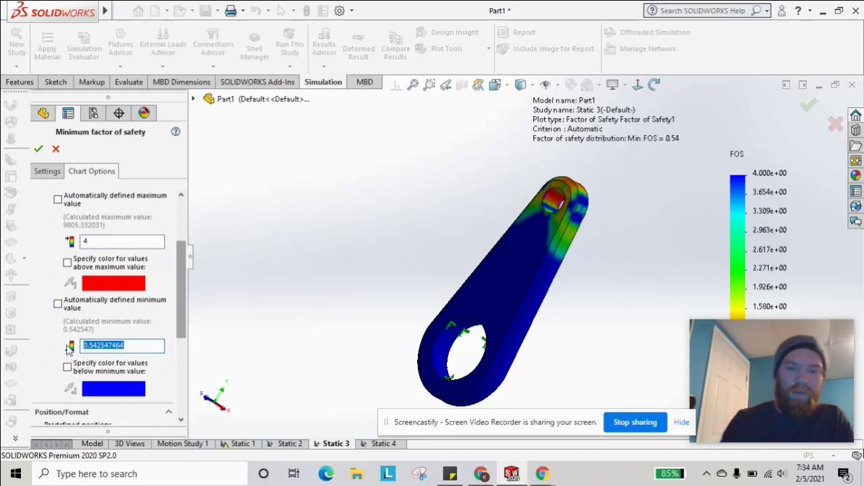
pyautogui.write('1')
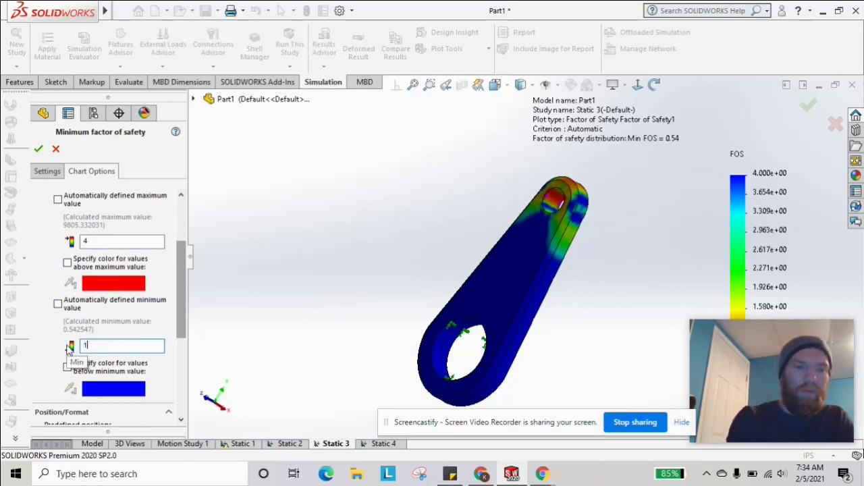
# Step: Specify blue for factor of safety values above the maximum and red for values below the minimum, and accept the chart options
pyautogui.click(68, 264)
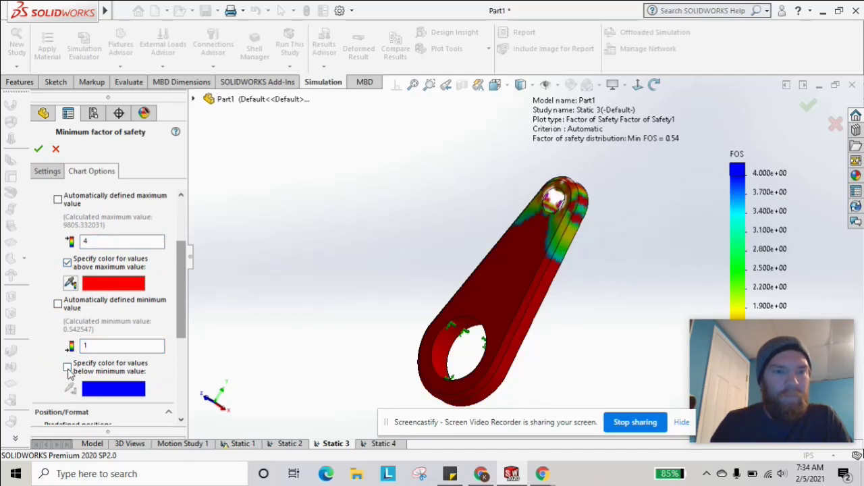
pyautogui.click(67, 368)
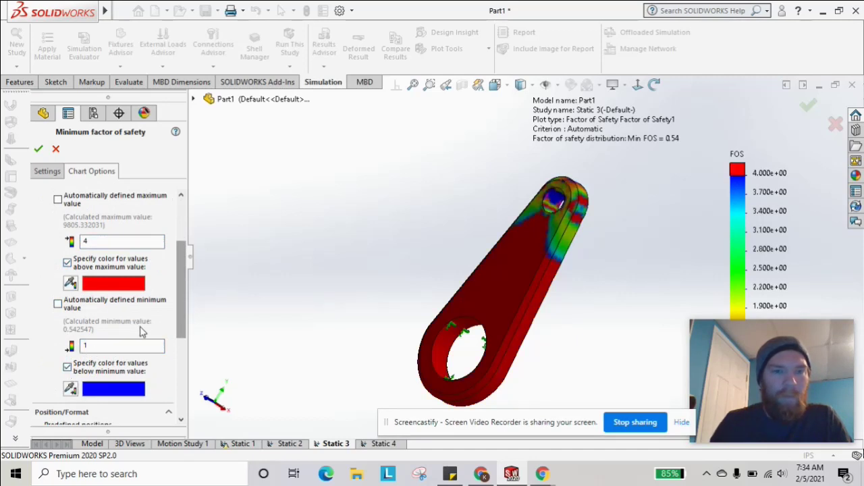
pyautogui.click(101, 285)
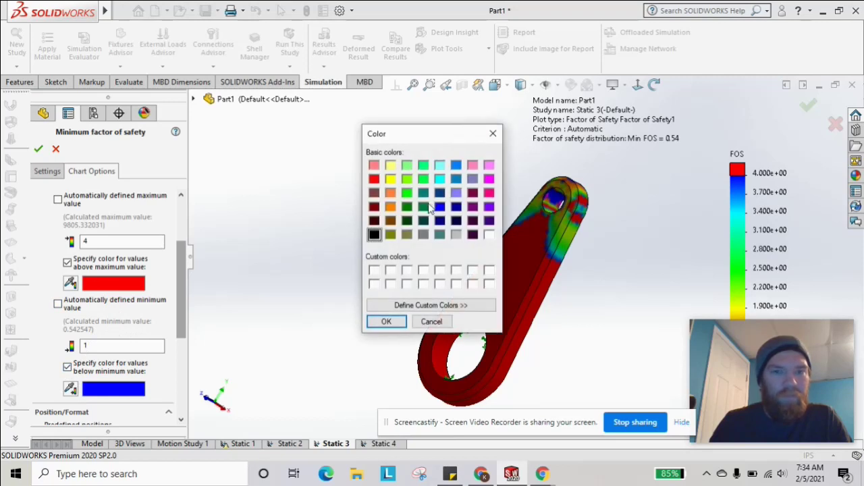
pyautogui.click(439, 207)
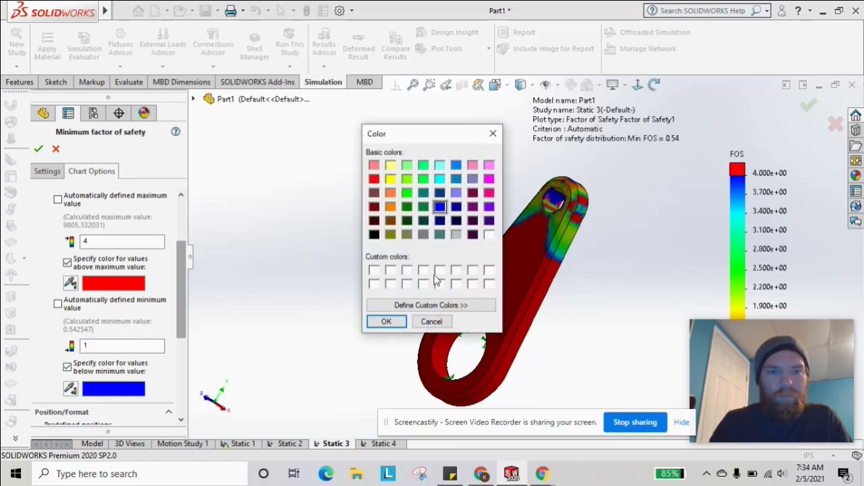
pyautogui.click(387, 321)
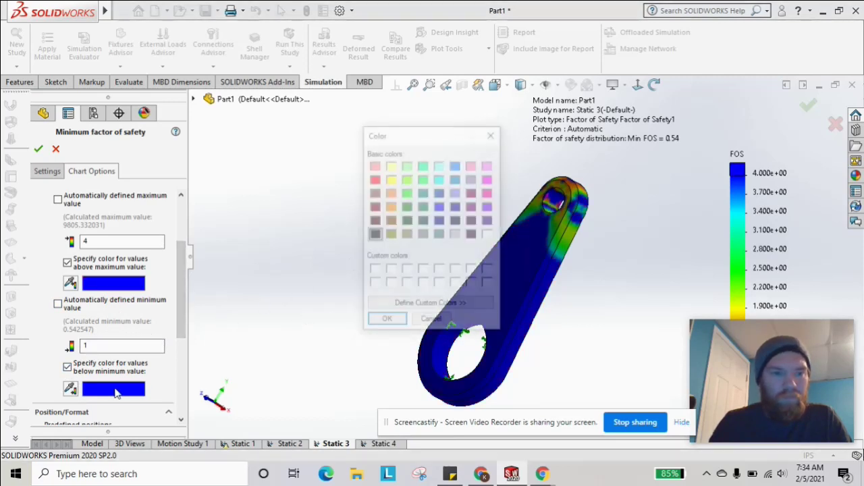
pyautogui.click(374, 179)
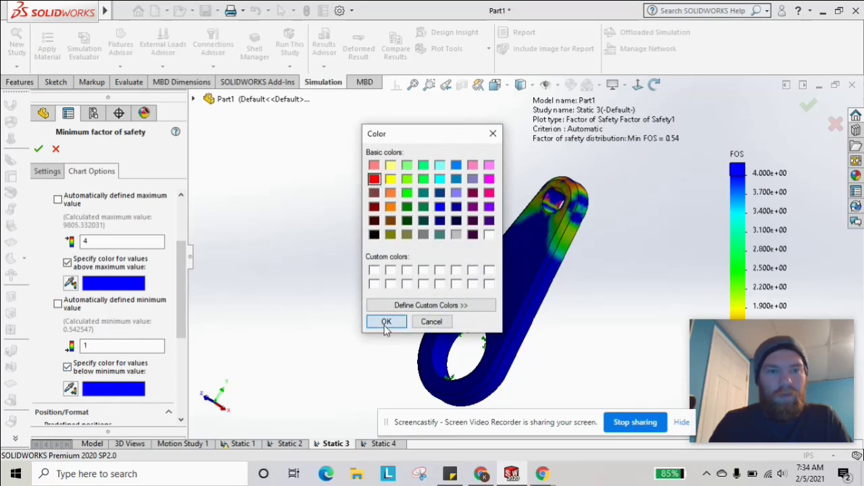
pyautogui.click(386, 321)
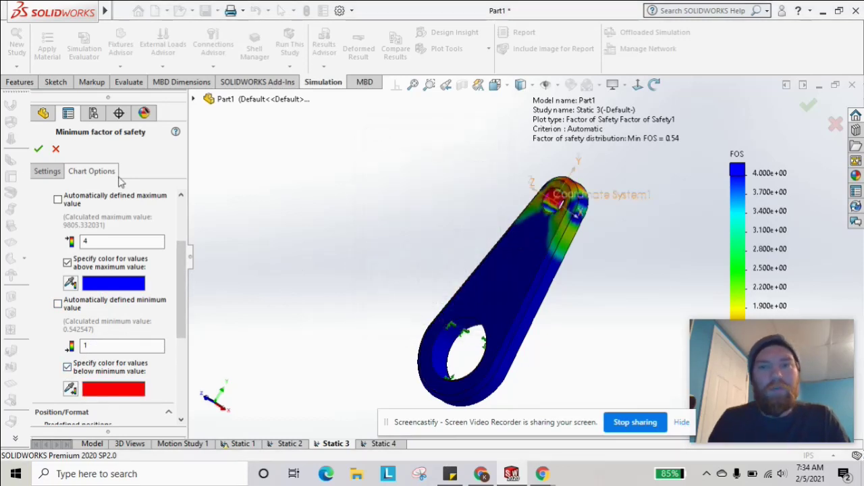
pyautogui.click(38, 149)
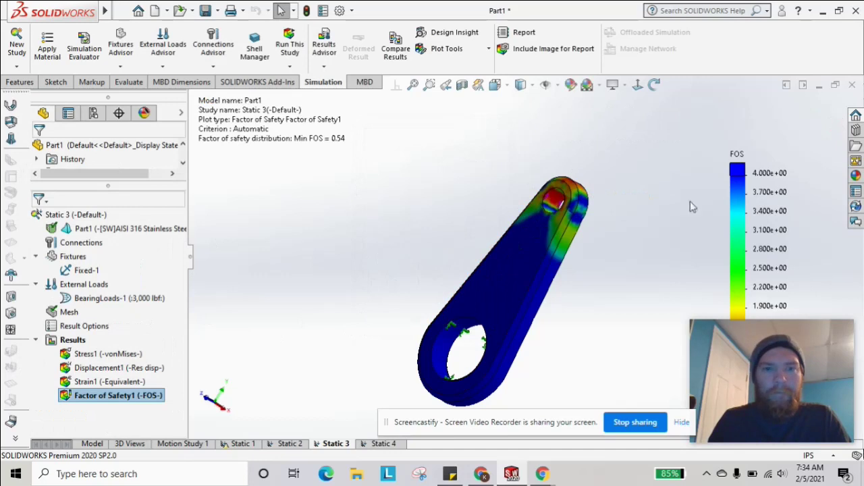
# Step: Apply iso clipping to Static 3's factor of safety plot with an iso value of 1
pyautogui.rightClick(751, 219)
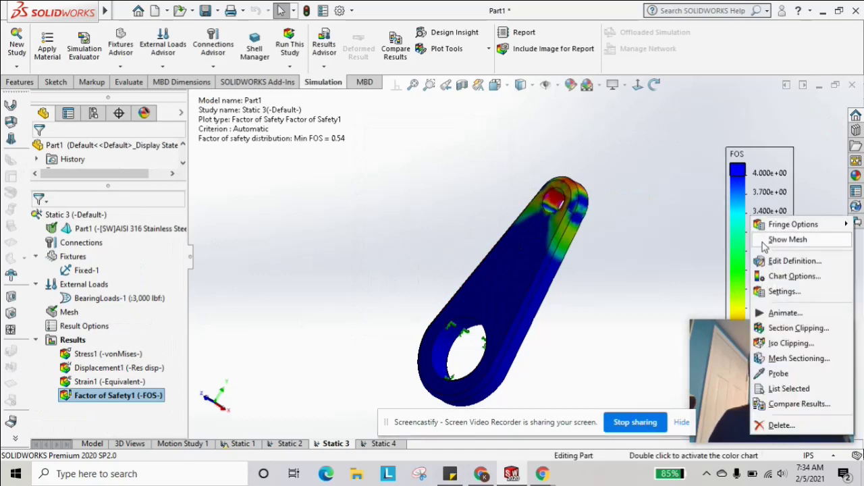
pyautogui.click(784, 343)
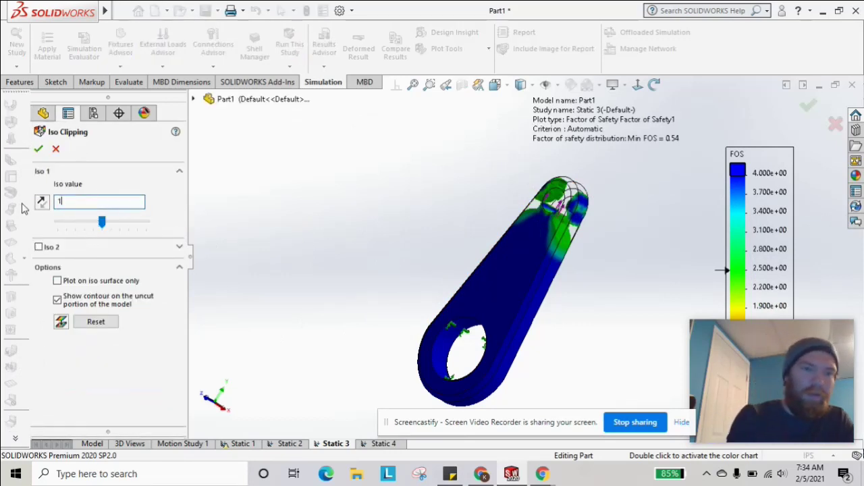
pyautogui.click(39, 150)
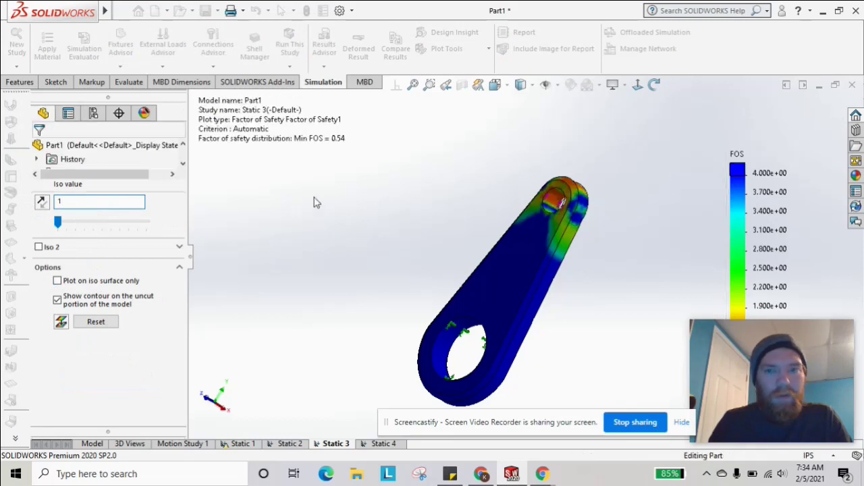
# Step: Restrict the iso clipping of Static 3's factor of safety plot to the iso surface only at iso value 1 and accept it
pyautogui.rightClick(101, 406)
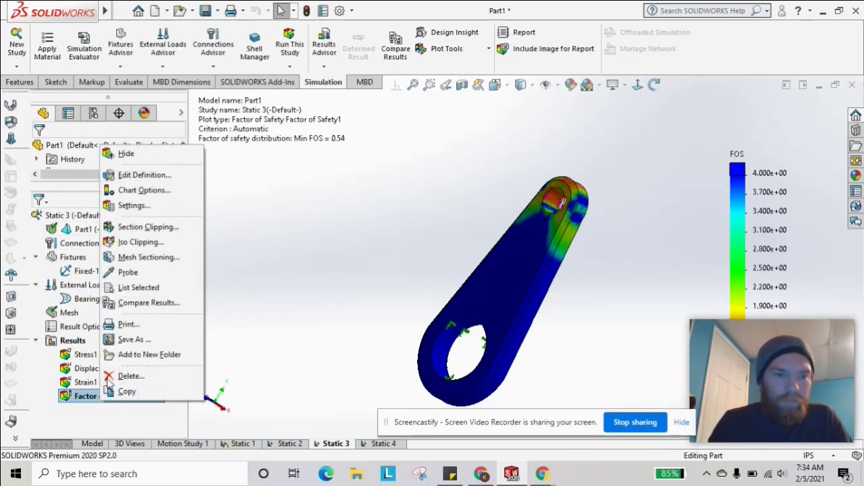
pyautogui.click(53, 201)
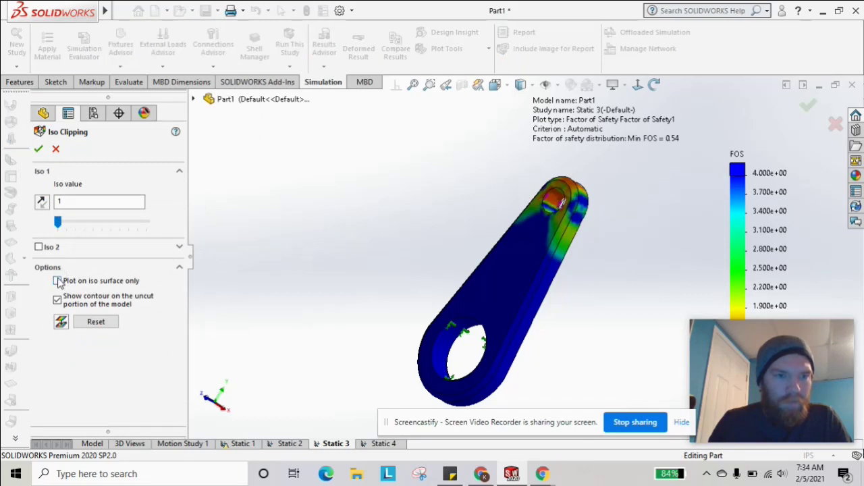
pyautogui.click(58, 280)
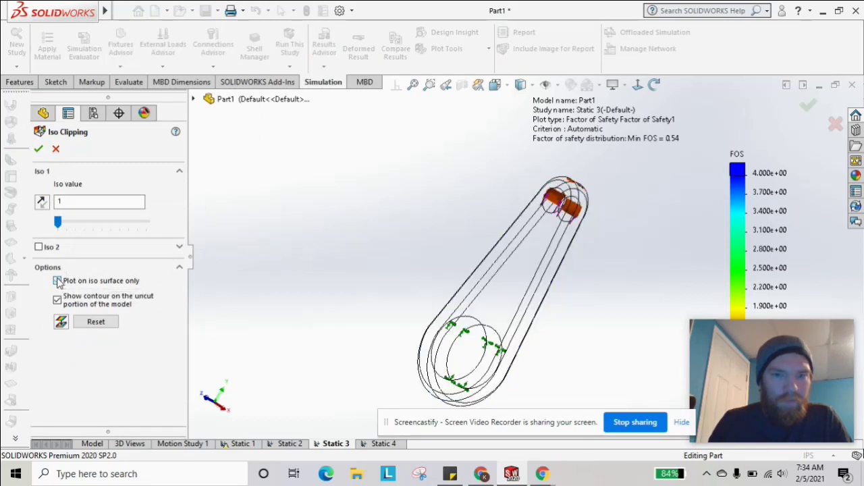
pyautogui.click(38, 150)
pyautogui.moveTo(440, 206); pyautogui.dragTo(472, 256, button='middle')
pyautogui.press('f')
pyautogui.scroll(5, 525, 242)
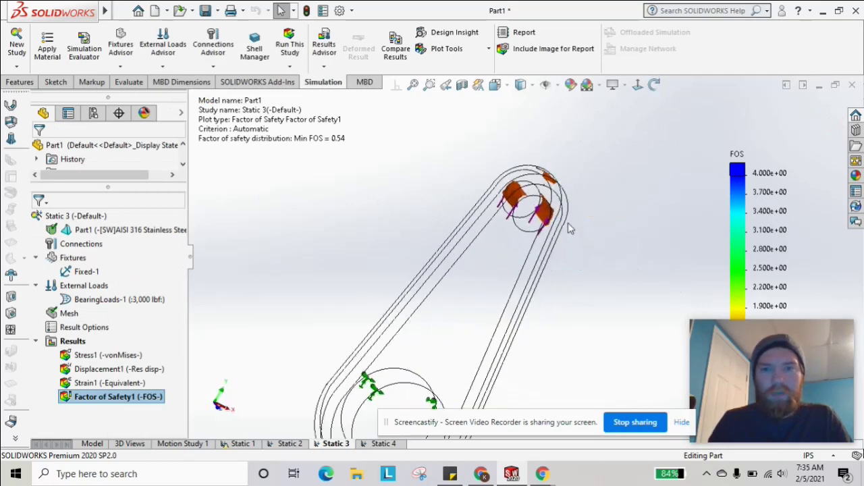
pyautogui.moveTo(569, 230); pyautogui.dragTo(550, 299, button='middle')
pyautogui.scroll(-3, 545, 311)
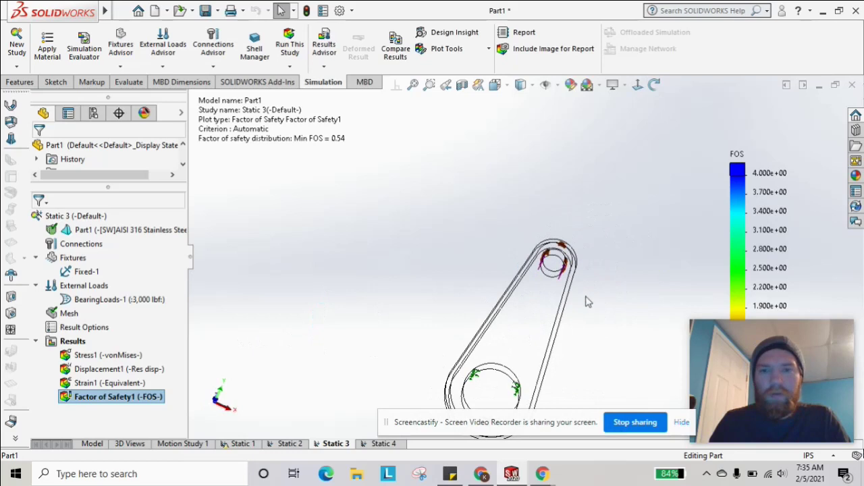
pyautogui.scroll(3, 574, 281)
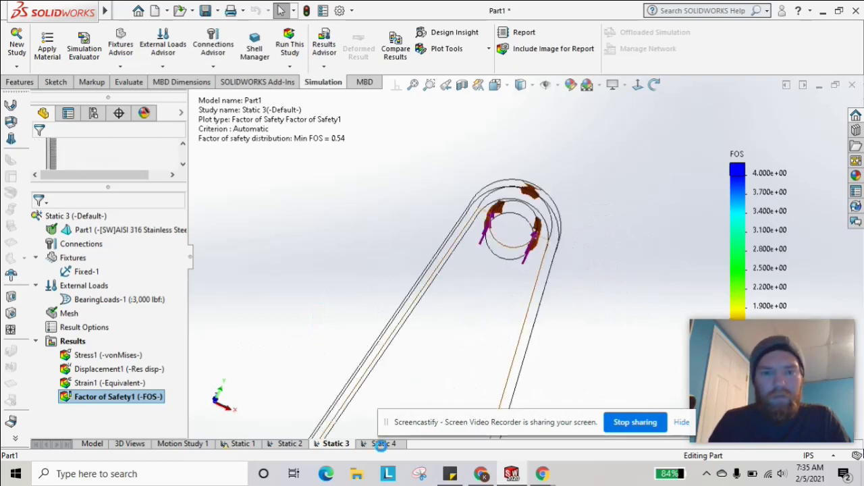
# Step: Create a factor of safety plot for all bodies in Static 4 using the Automatic criterion
pyautogui.click(382, 443)
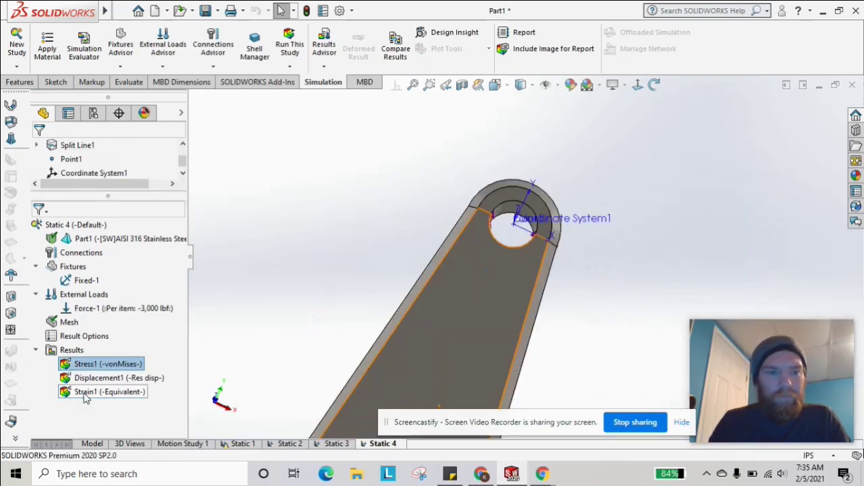
pyautogui.click(325, 66)
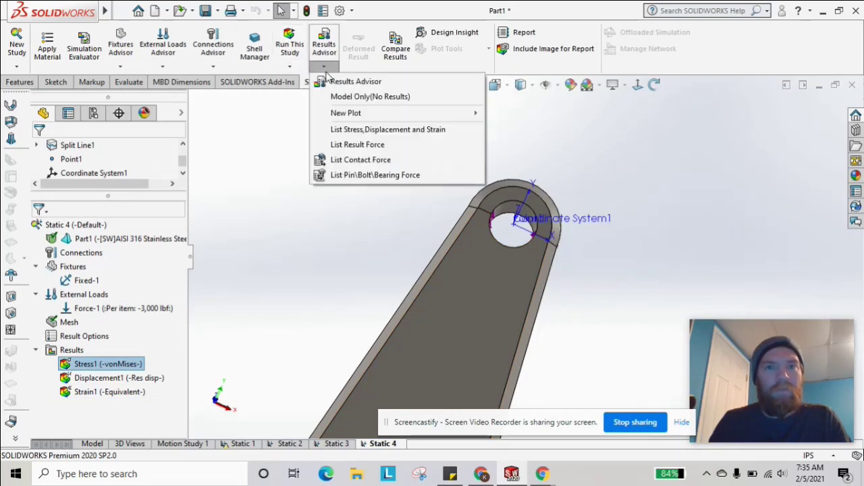
pyautogui.moveTo(353, 116)
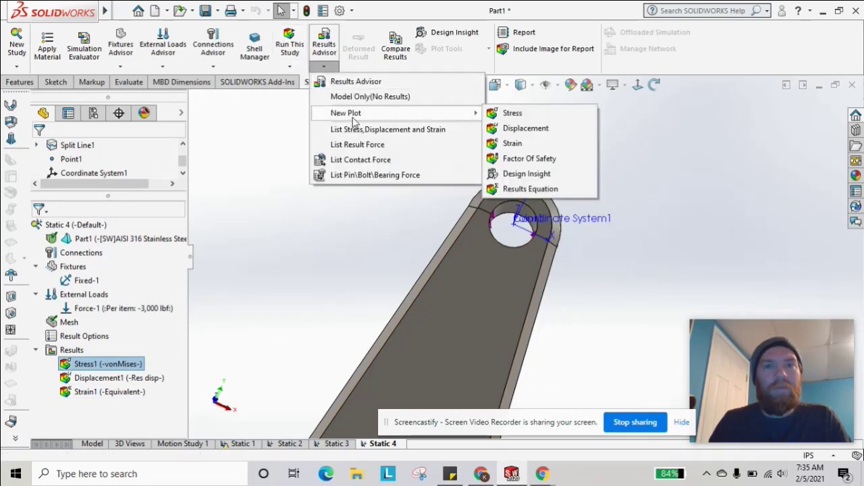
pyautogui.click(529, 159)
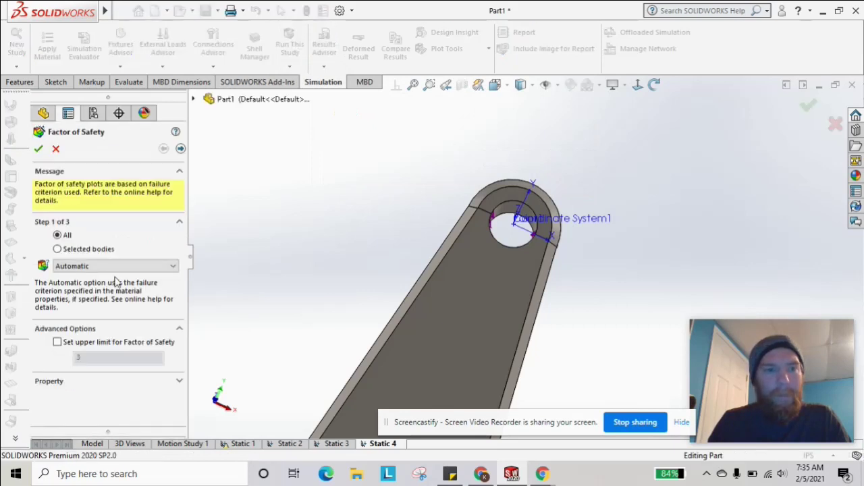
pyautogui.press('Return')
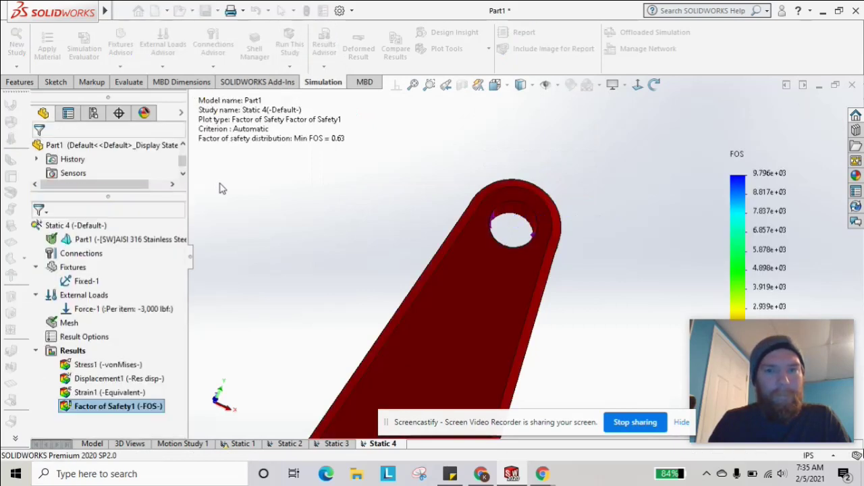
# Step: Replace the automatic legend limits of Static 4's factor of safety plot with a maximum of 4 and a minimum of 1
pyautogui.moveTo(286, 325); pyautogui.dragTo(690, 244, button='middle')
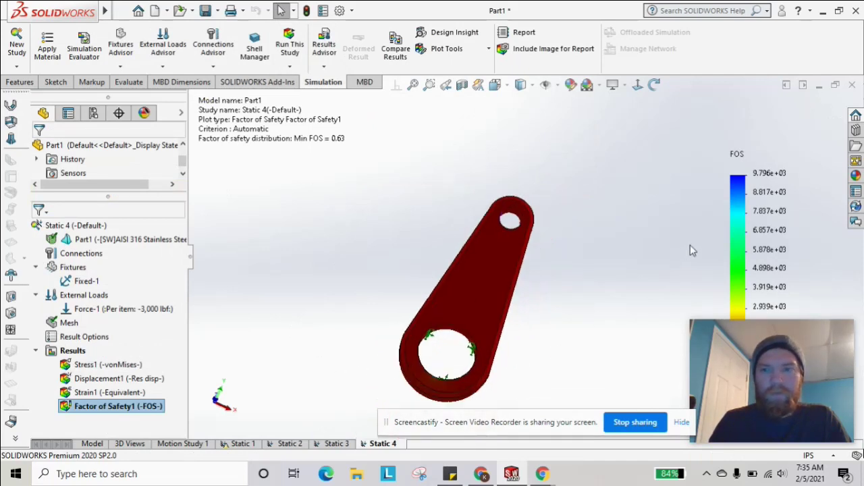
pyautogui.rightClick(750, 231)
pyautogui.click(782, 291)
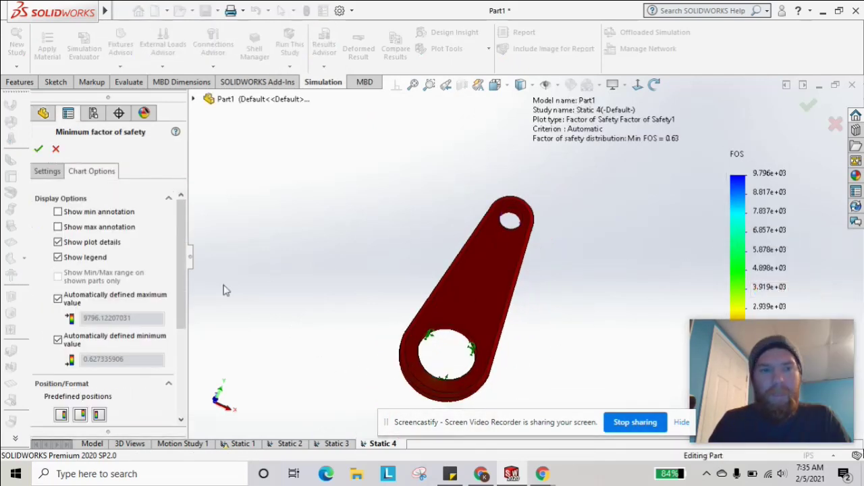
pyautogui.click(58, 299)
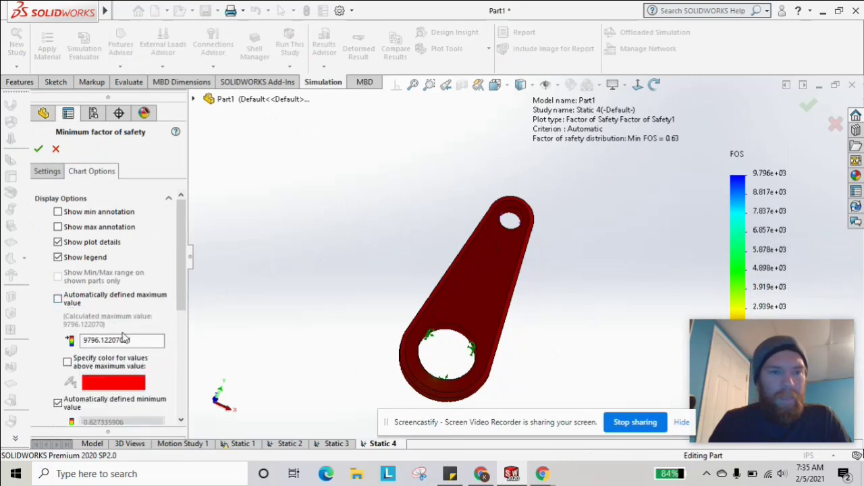
pyautogui.doubleClick(103, 341)
pyautogui.write('4')
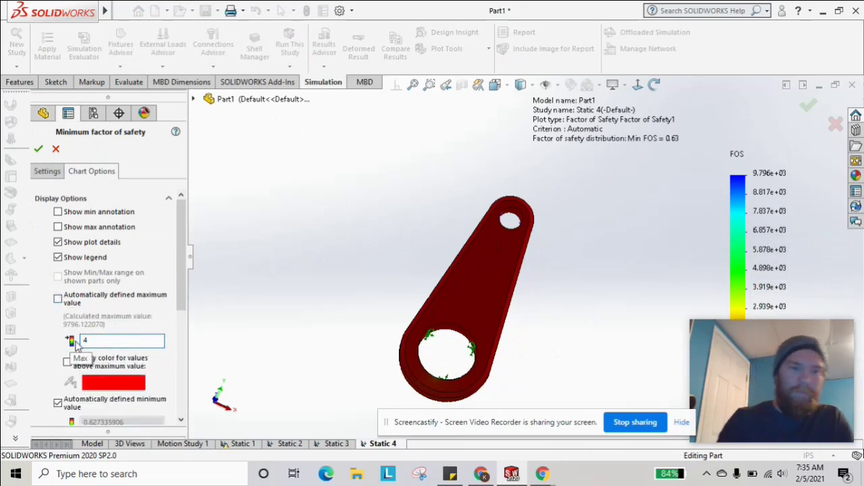
pyautogui.click(58, 403)
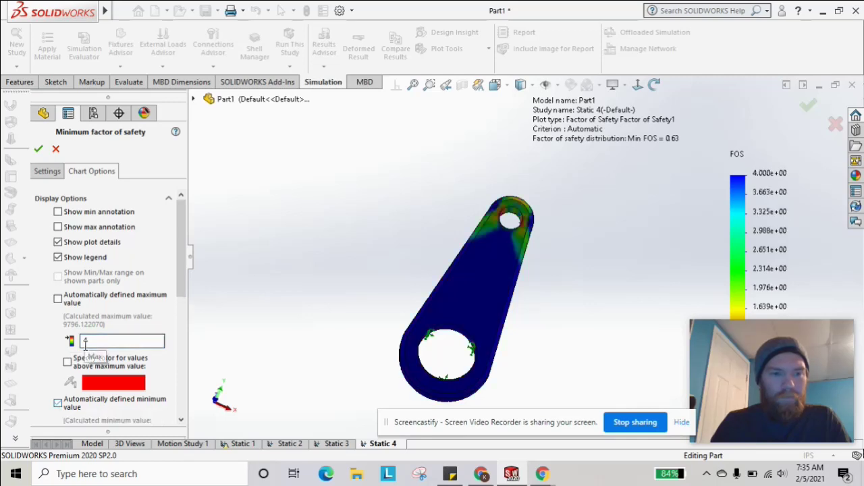
pyautogui.scroll(-2, 59, 398)
pyautogui.write('1')
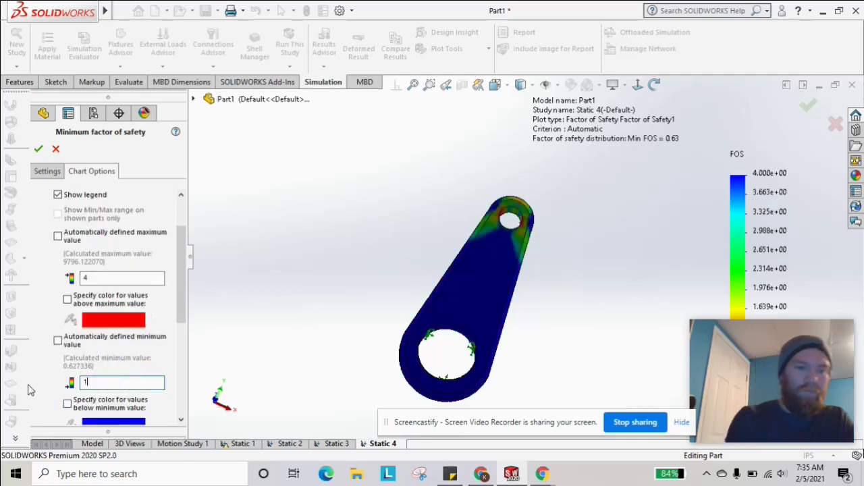
# Step: Specify blue as the color for Static 4's factor of safety values above the maximum
pyautogui.click(67, 299)
pyautogui.click(128, 321)
pyautogui.click(440, 211)
pyautogui.click(386, 321)
# Step: Specify red for Static 4's factor of safety values below the minimum and accept the chart options
pyautogui.scroll(-3, 87, 384)
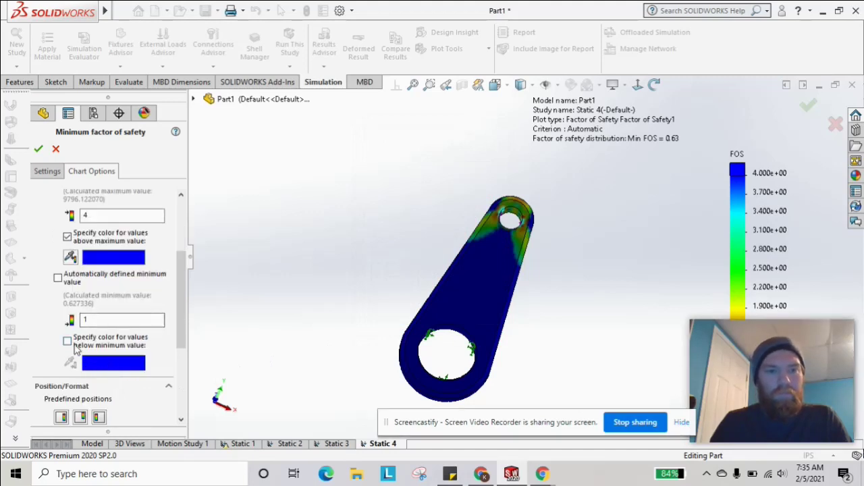
pyautogui.scroll(-2, 122, 333)
pyautogui.scroll(1, 114, 311)
pyautogui.scroll(1, 106, 304)
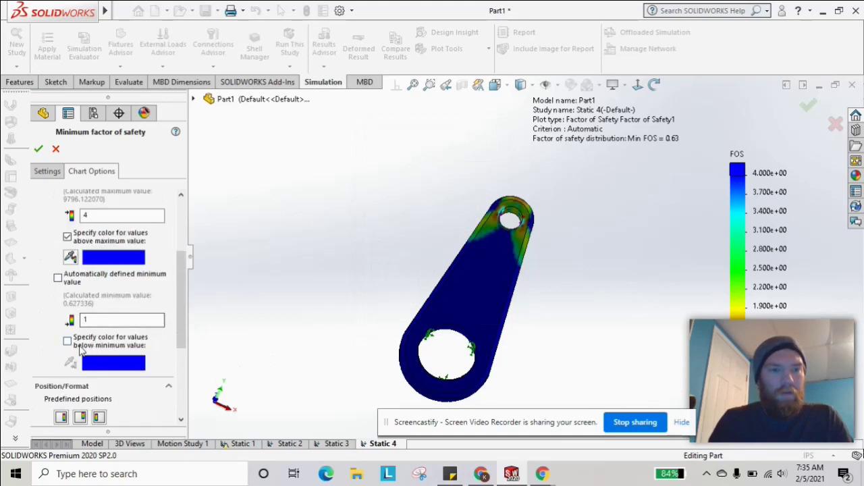
pyautogui.click(68, 343)
pyautogui.click(113, 363)
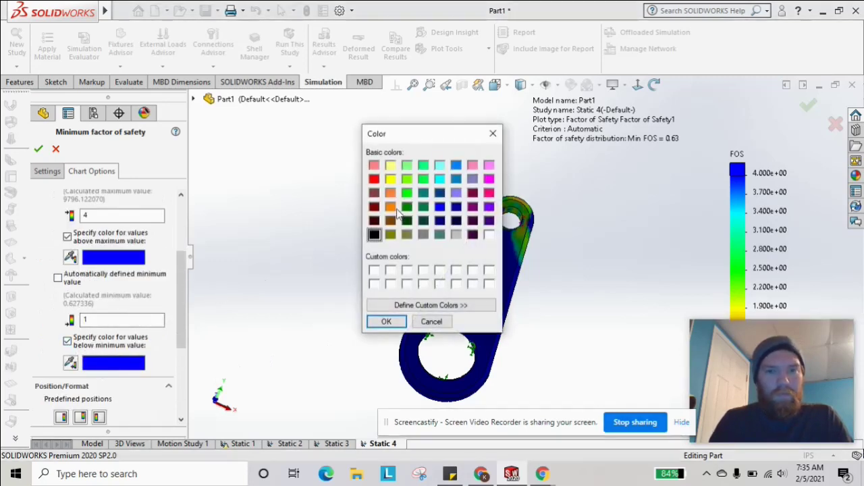
pyautogui.click(374, 179)
pyautogui.click(387, 322)
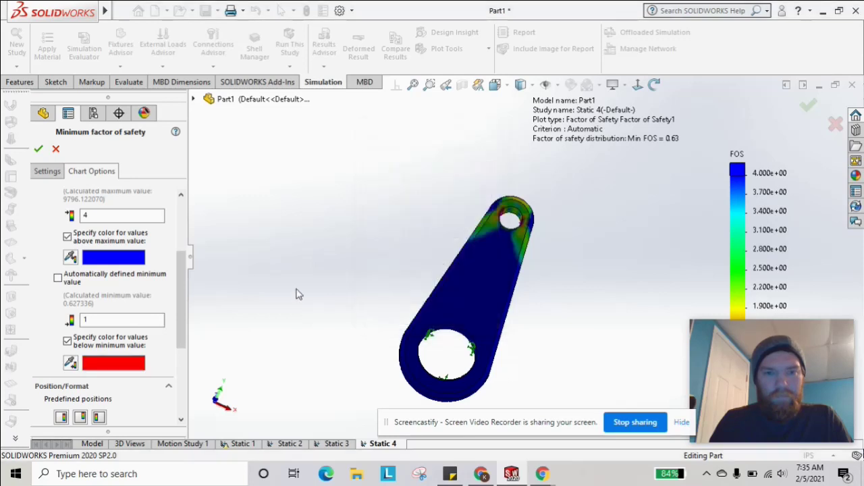
pyautogui.click(39, 149)
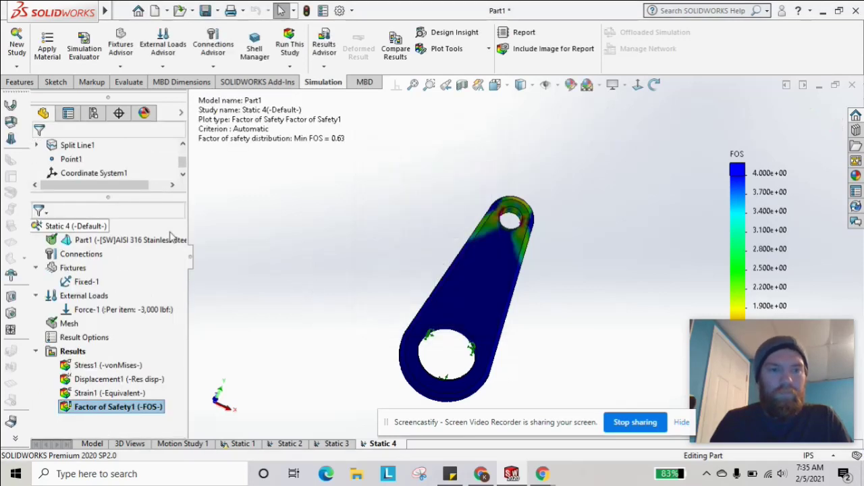
# Step: Apply iso clipping to Static 4's factor of safety plot with an iso value of 1, plotted on the iso surface only
pyautogui.rightClick(114, 407)
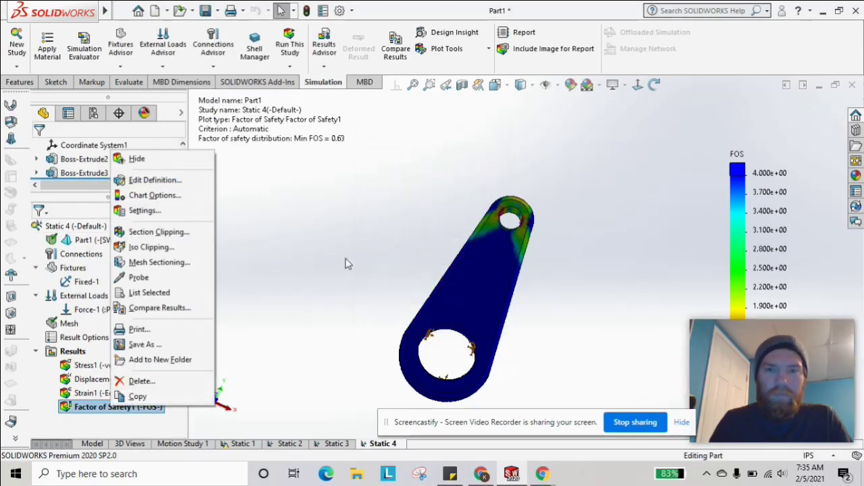
pyautogui.click(159, 248)
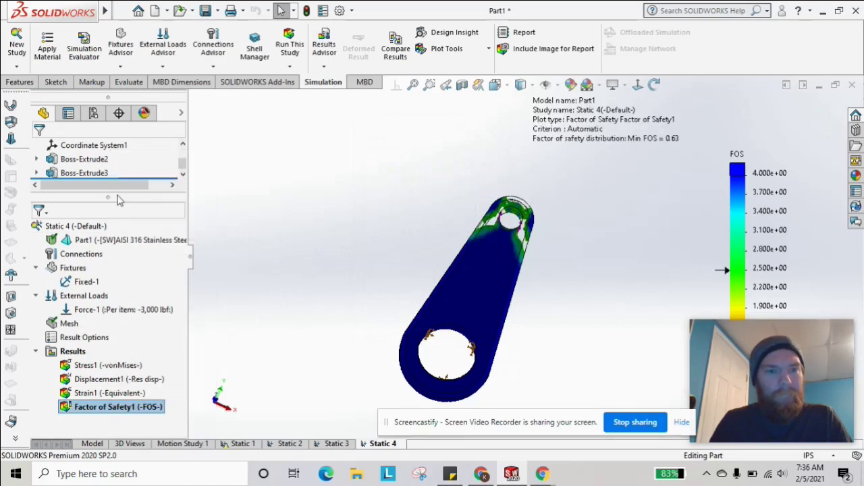
pyautogui.write('1')
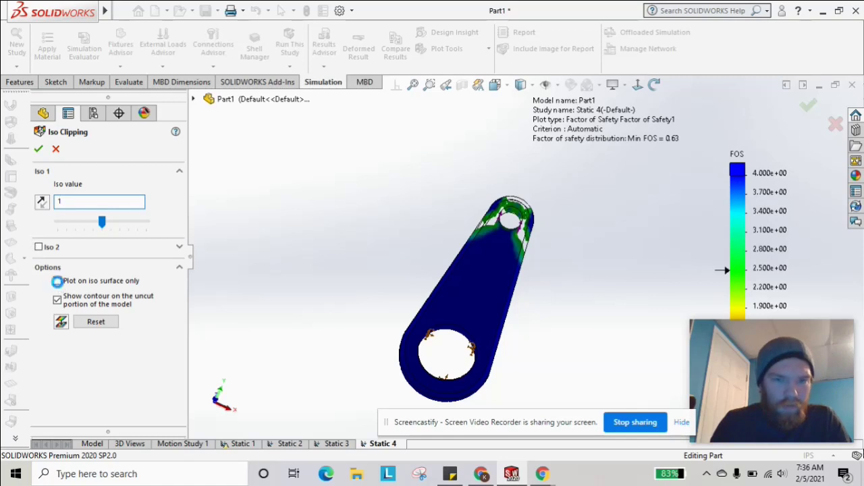
pyautogui.click(58, 281)
pyautogui.click(38, 148)
pyautogui.moveTo(446, 277); pyautogui.dragTo(533, 248, button='middle')
pyautogui.scroll(-2, 532, 249)
pyautogui.scroll(-5, 534, 247)
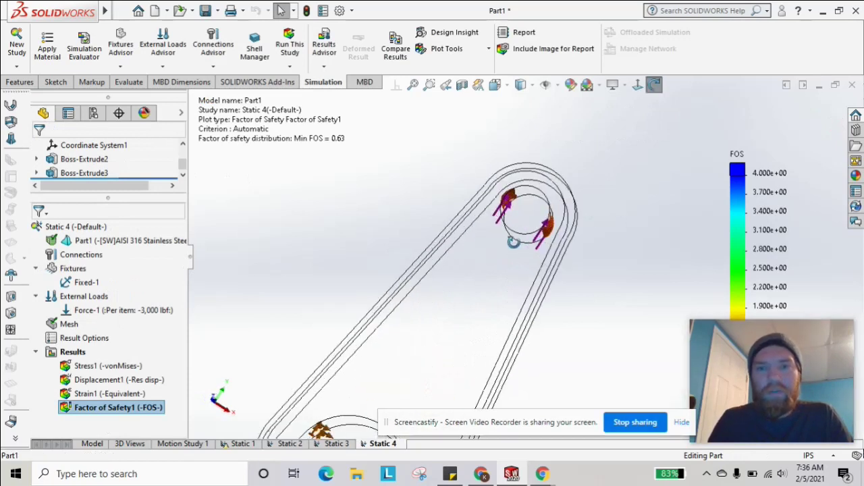
pyautogui.moveTo(447, 240); pyautogui.dragTo(445, 227, button='middle')
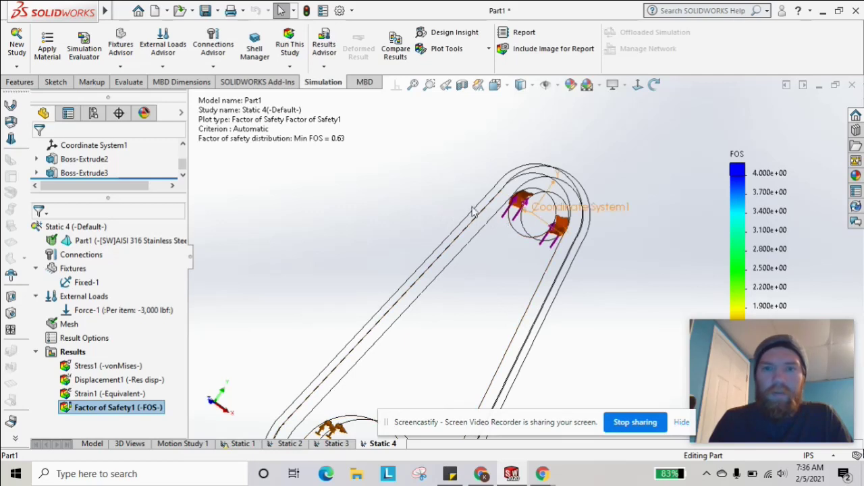
pyautogui.moveTo(541, 229); pyautogui.dragTo(554, 247, button='middle')
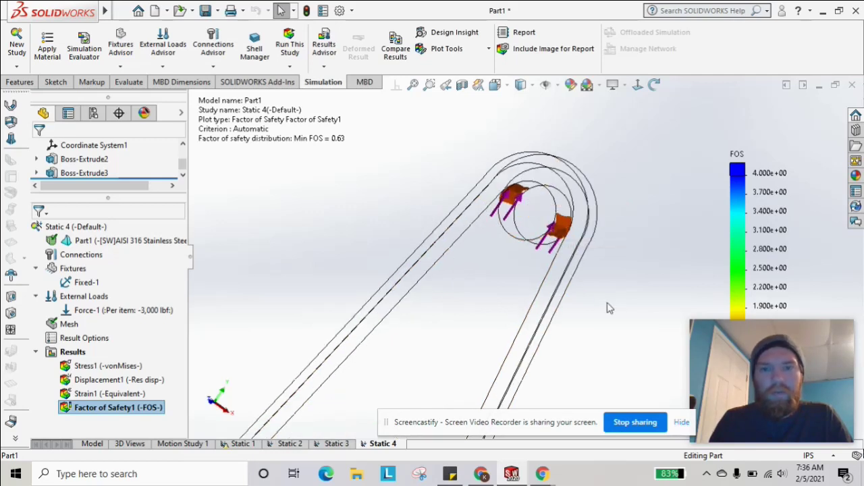
pyautogui.moveTo(602, 315); pyautogui.dragTo(610, 309, button='middle')
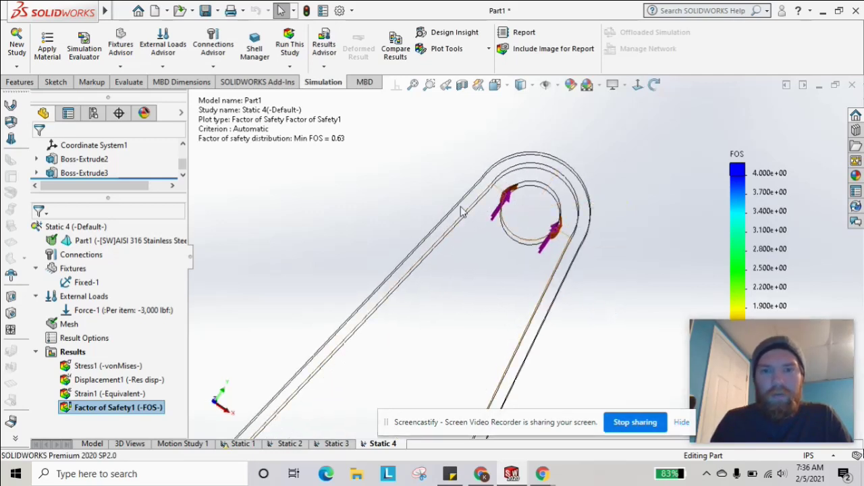
# Step: Switch back to Static 3 and show its clipped factor of safety plot
pyautogui.click(330, 443)
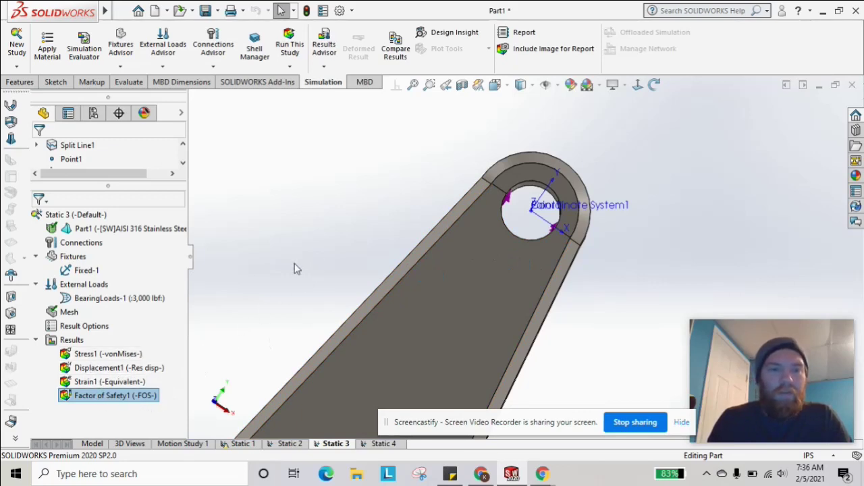
pyautogui.scroll(3, 290, 272)
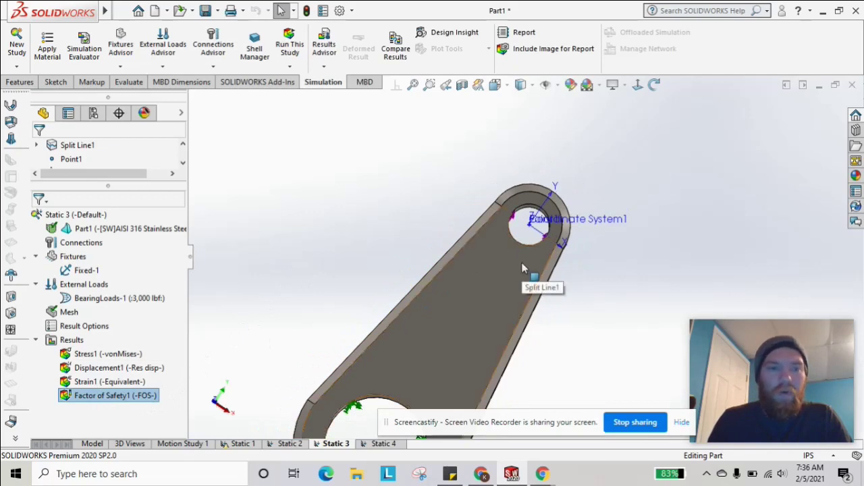
pyautogui.moveTo(363, 248); pyautogui.dragTo(551, 283, button='middle')
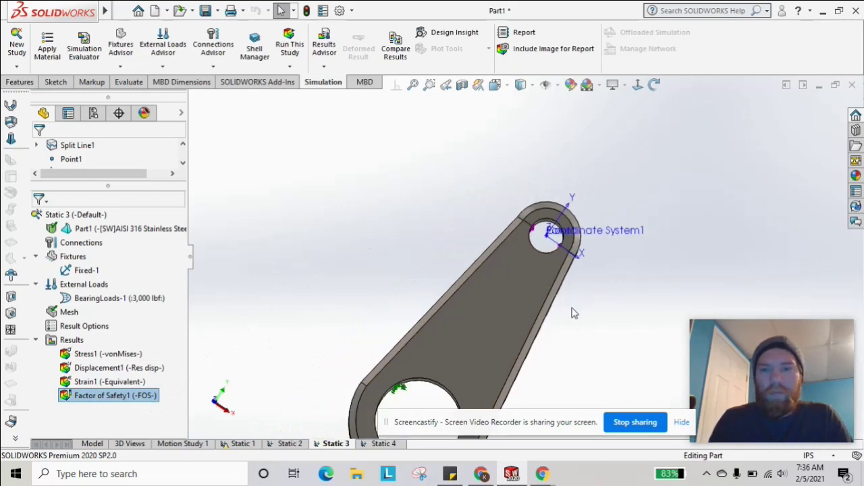
pyautogui.rightClick(123, 398)
pyautogui.click(332, 285)
# Step: Examine the iso surfaces around the small hole and rounded end of the link in Static 3's factor of safety plot
pyautogui.moveTo(594, 289); pyautogui.dragTo(638, 259, button='middle')
pyautogui.scroll(3, 619, 277)
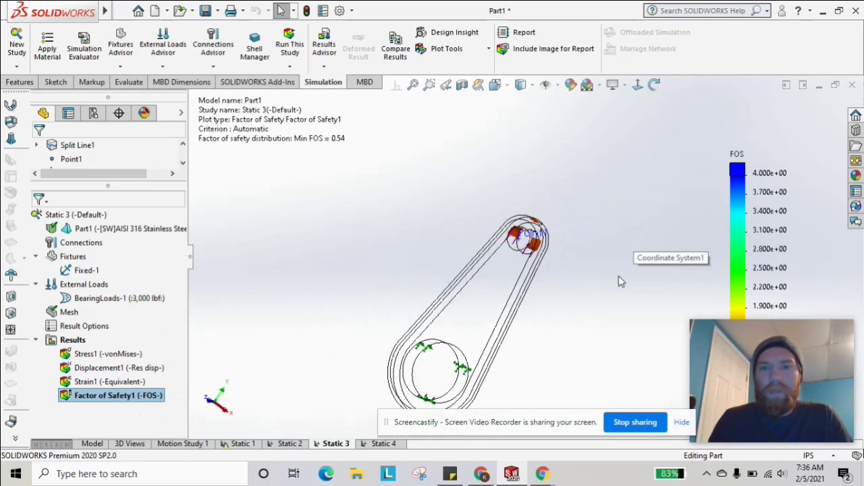
pyautogui.scroll(-2, 543, 250)
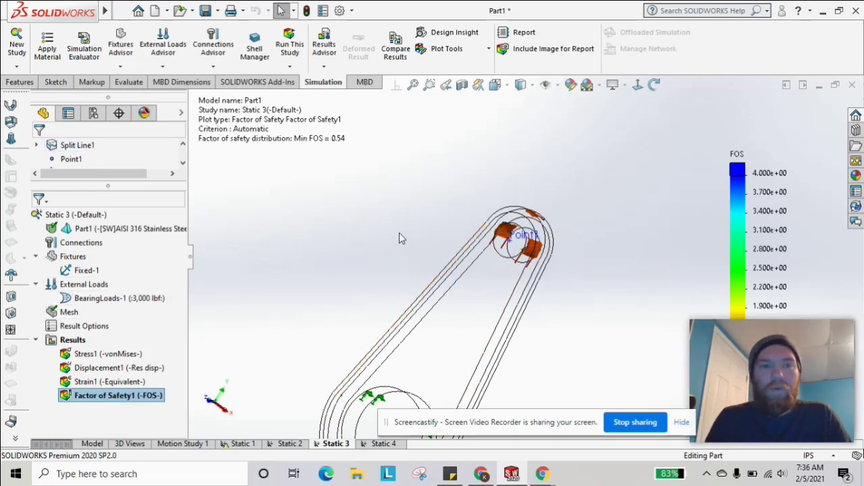
pyautogui.moveTo(399, 232); pyautogui.dragTo(408, 237, button='middle')
pyautogui.scroll(2, 582, 269)
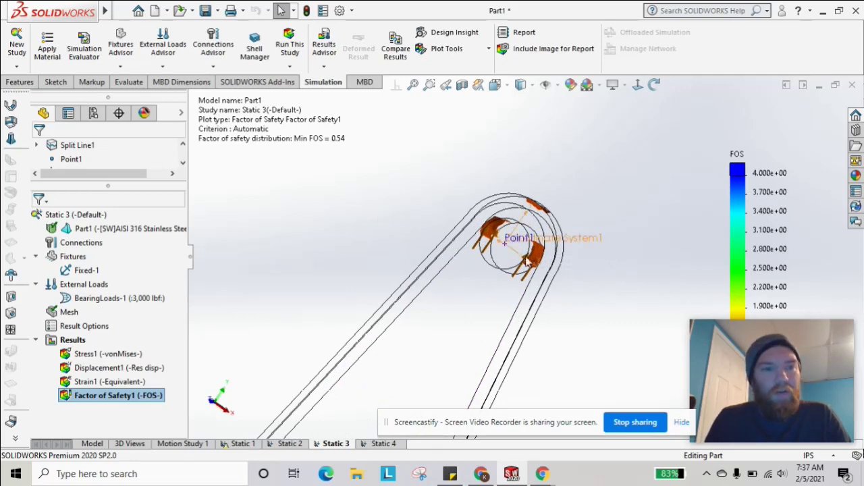
pyautogui.moveTo(614, 252); pyautogui.dragTo(624, 295, button='middle')
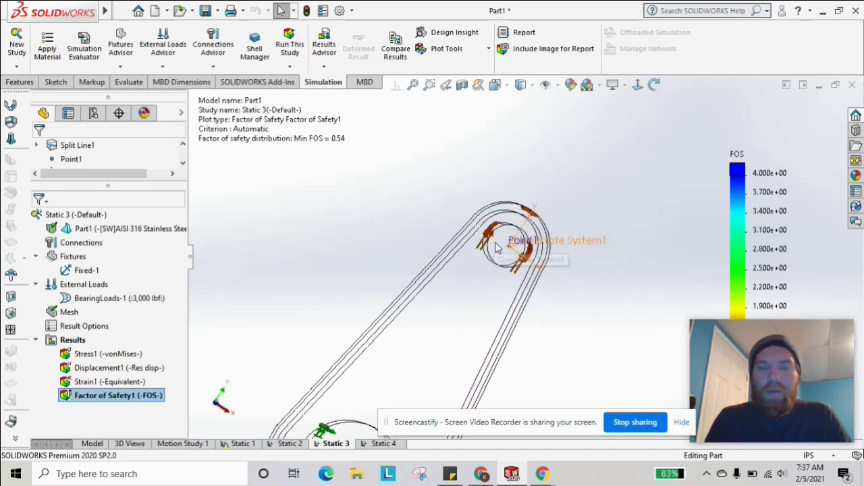
pyautogui.moveTo(497, 247)
pyautogui.mouseDown(button='middle')
pyautogui.moveTo(546, 226)
pyautogui.moveTo(496, 256)
pyautogui.mouseUp(button='middle')
pyautogui.scroll(-5, 321, 302)
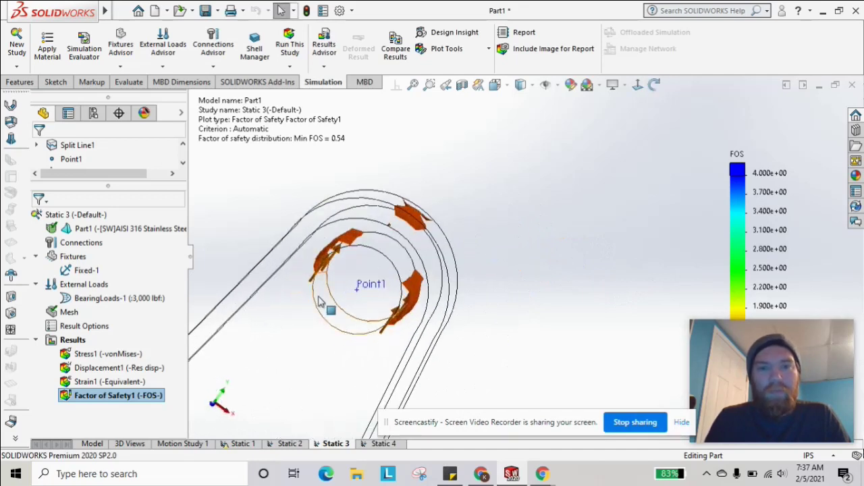